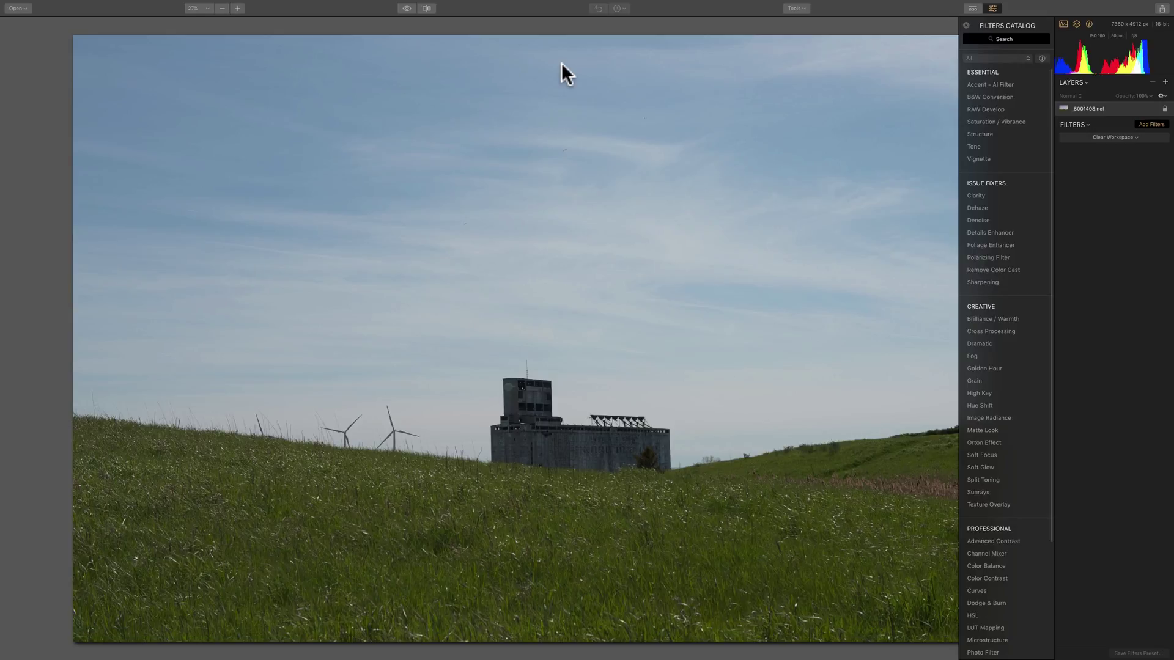
Step: Add the B&W Conversion filter to make the landscape monochrome, then close the Filters Catalog
click(991, 97)
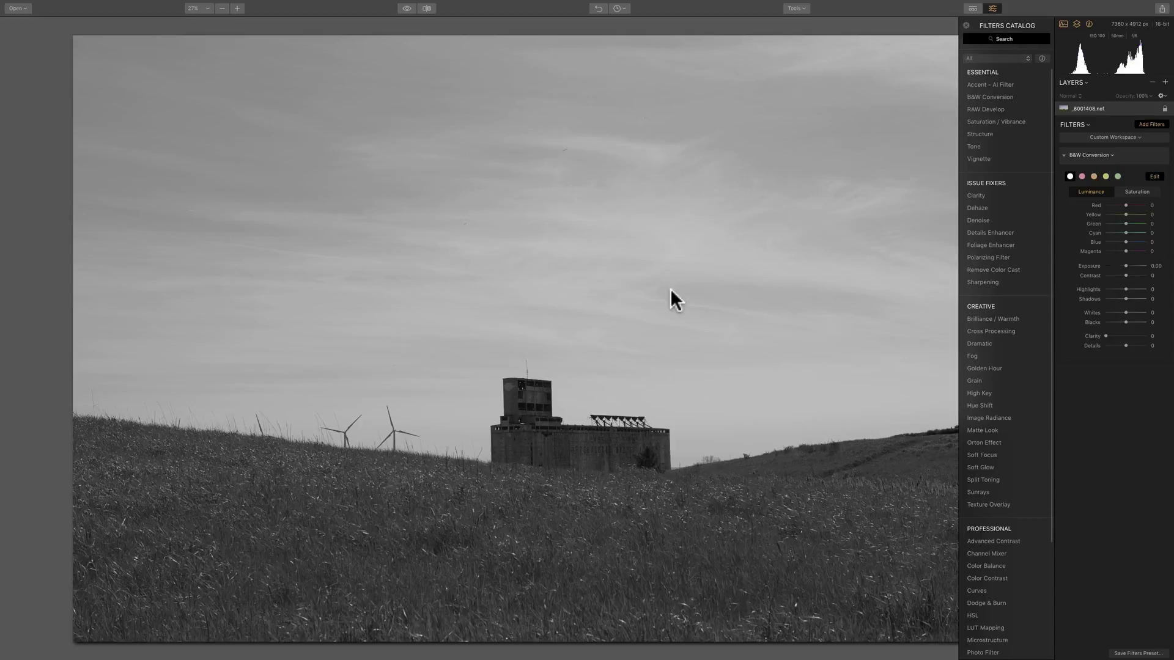
click(1149, 125)
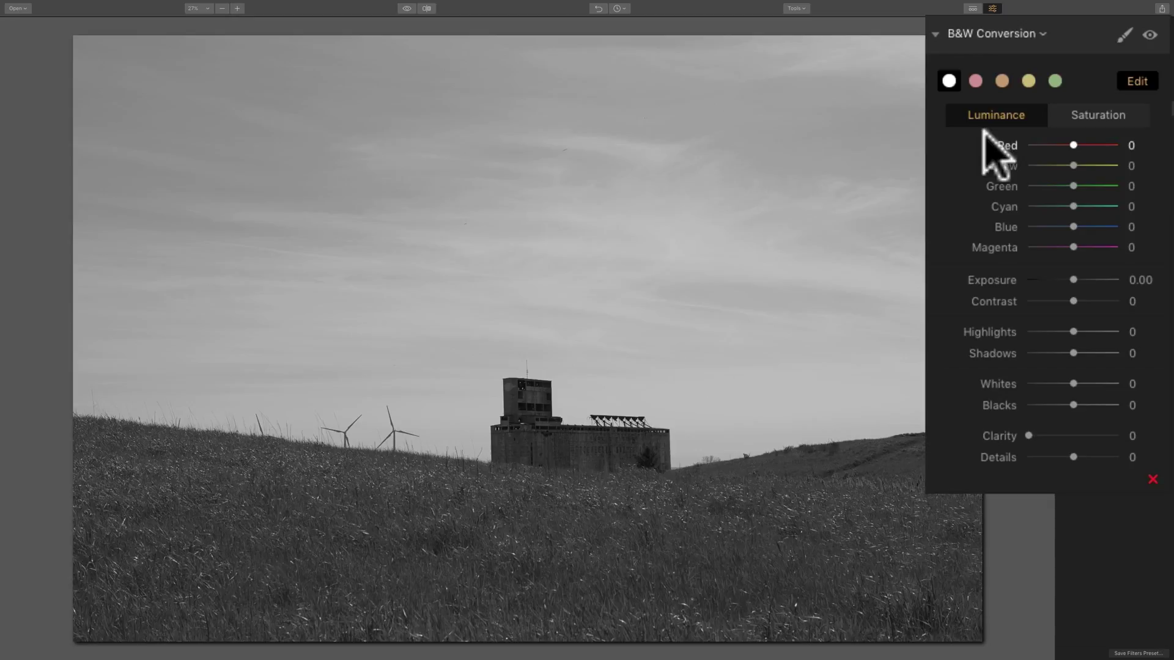
click(1149, 32)
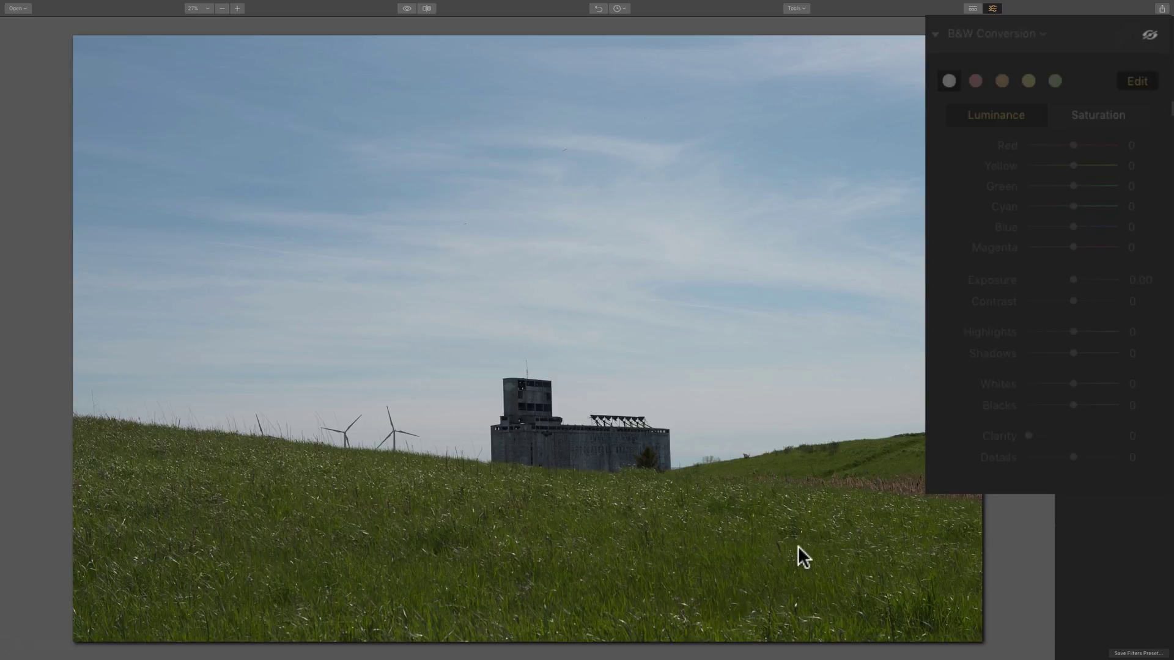
click(1150, 35)
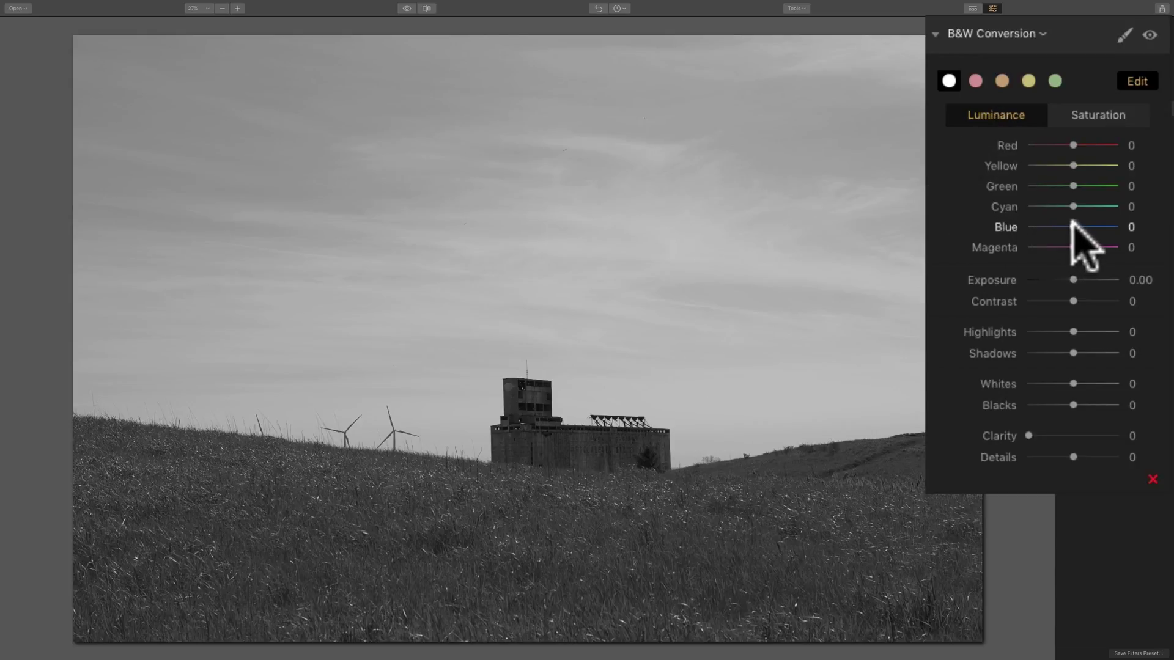
drag(1073, 226, 1016, 228)
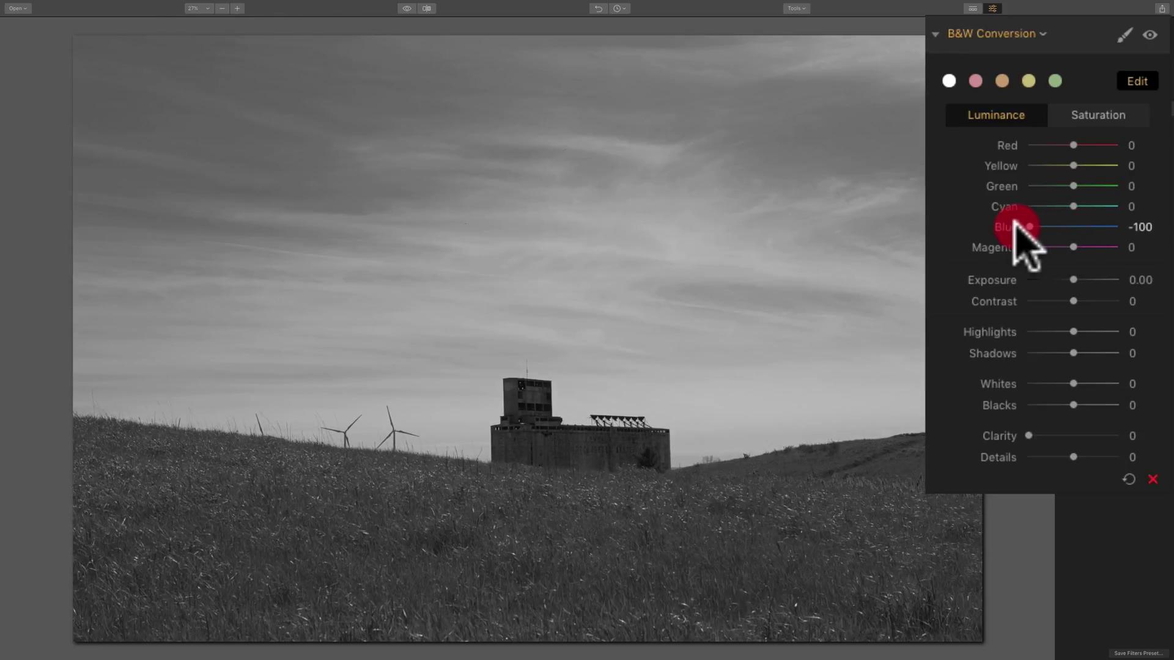
drag(1017, 227, 1050, 227)
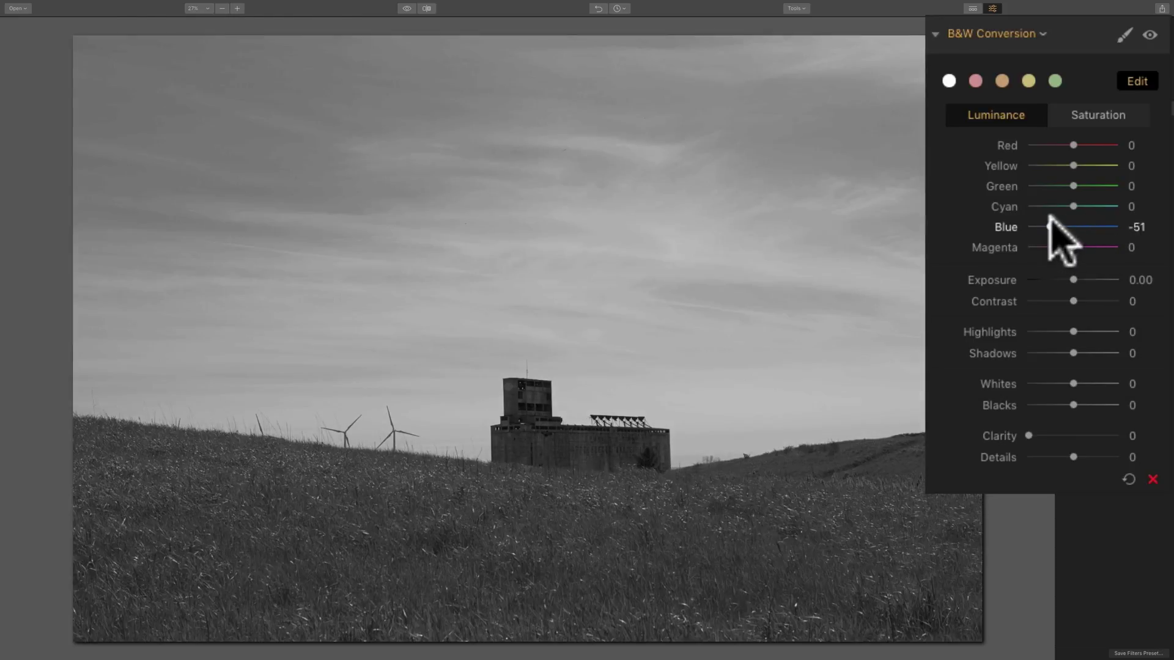
double_click(1004, 225)
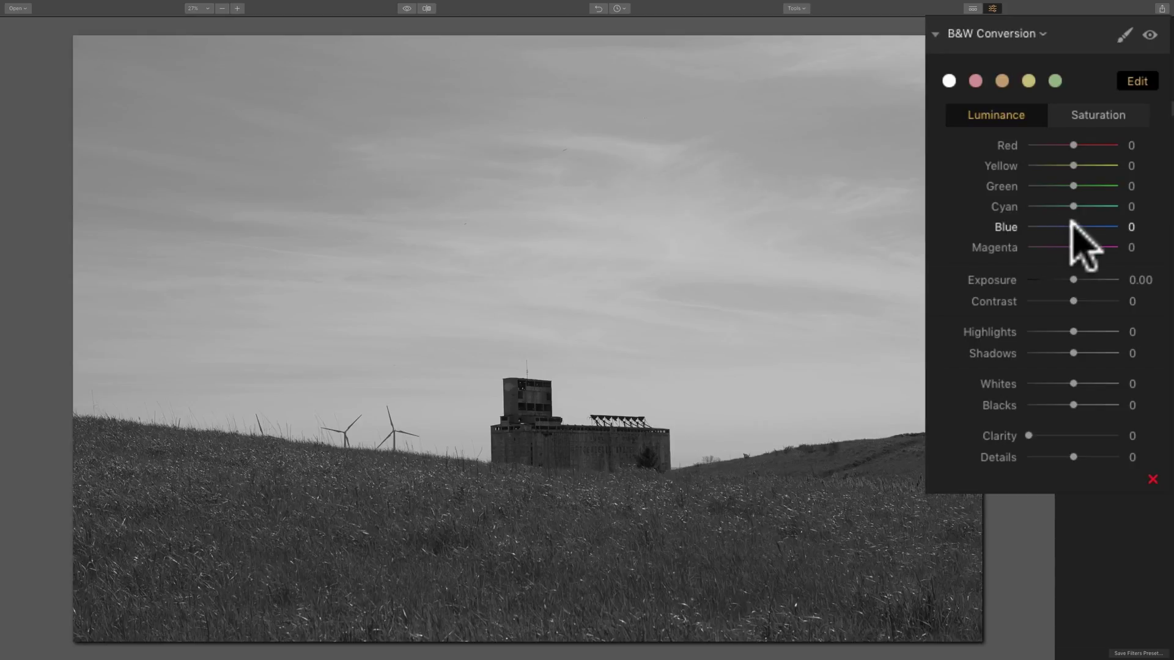
Step: Set B&W luminance to Blue -96, Yellow 80, Red 100 and Cyan -20, resetting Magenta to 0
drag(1073, 227, 1031, 227)
drag(1074, 166, 1111, 191)
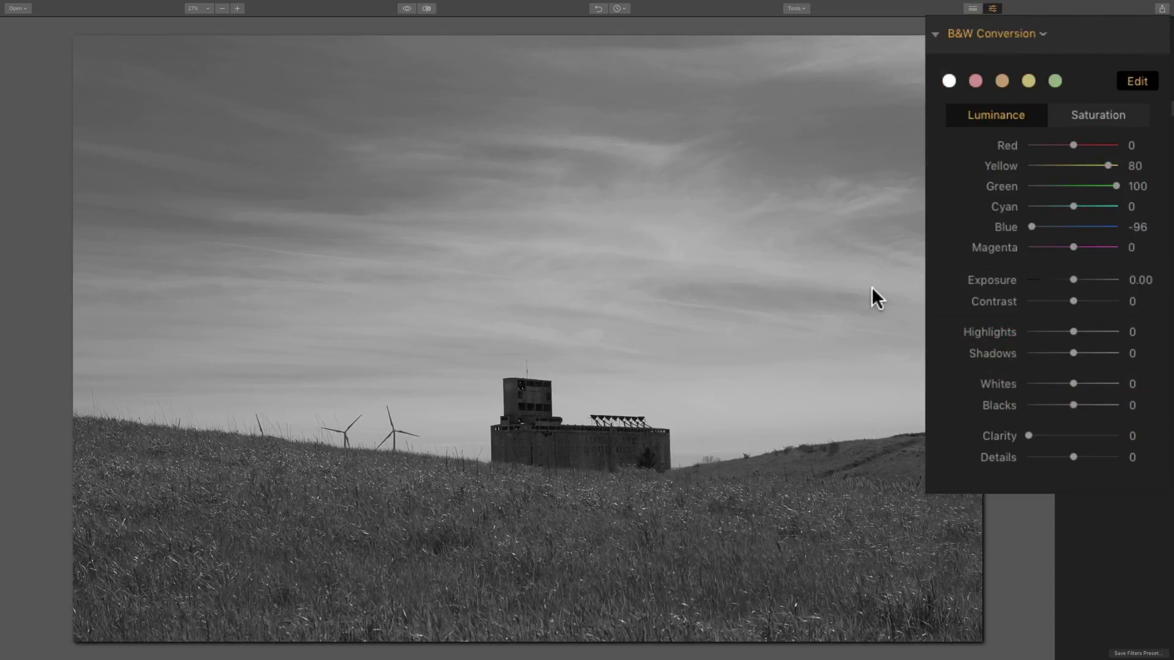
mouse_move(1073, 145)
mouse_down()
mouse_move(1106, 143)
mouse_move(1037, 141)
mouse_move(1114, 145)
mouse_up()
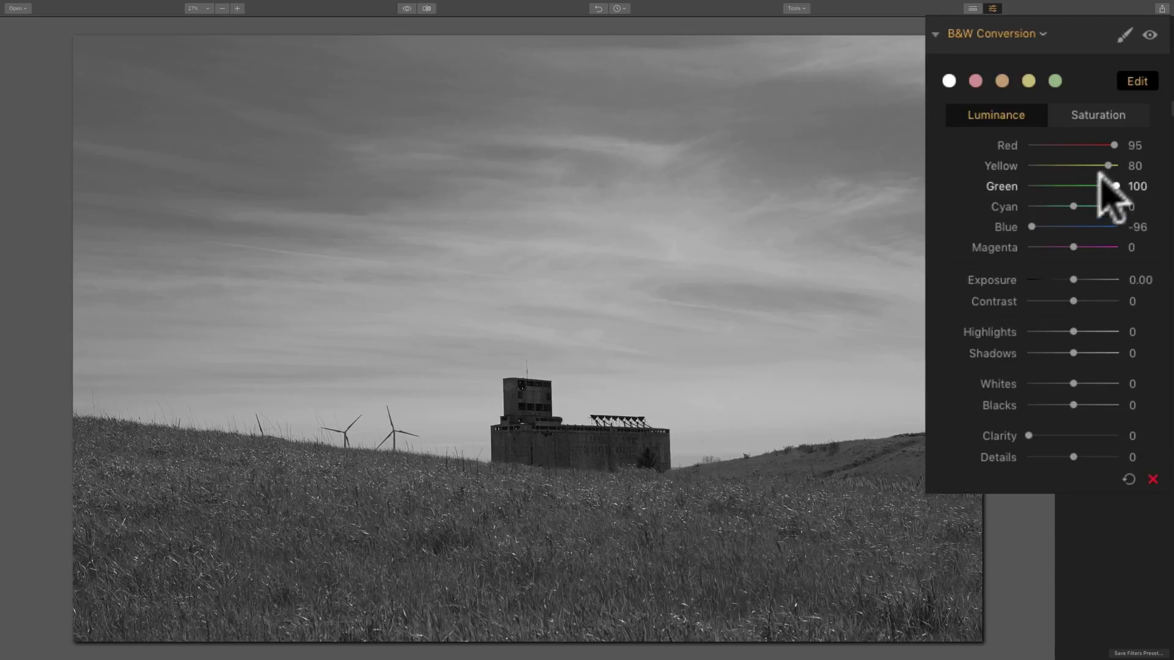
mouse_move(1113, 144)
mouse_down()
mouse_move(1004, 145)
mouse_move(1132, 146)
mouse_move(951, 144)
mouse_move(1135, 151)
mouse_move(1072, 153)
mouse_move(1121, 151)
mouse_up()
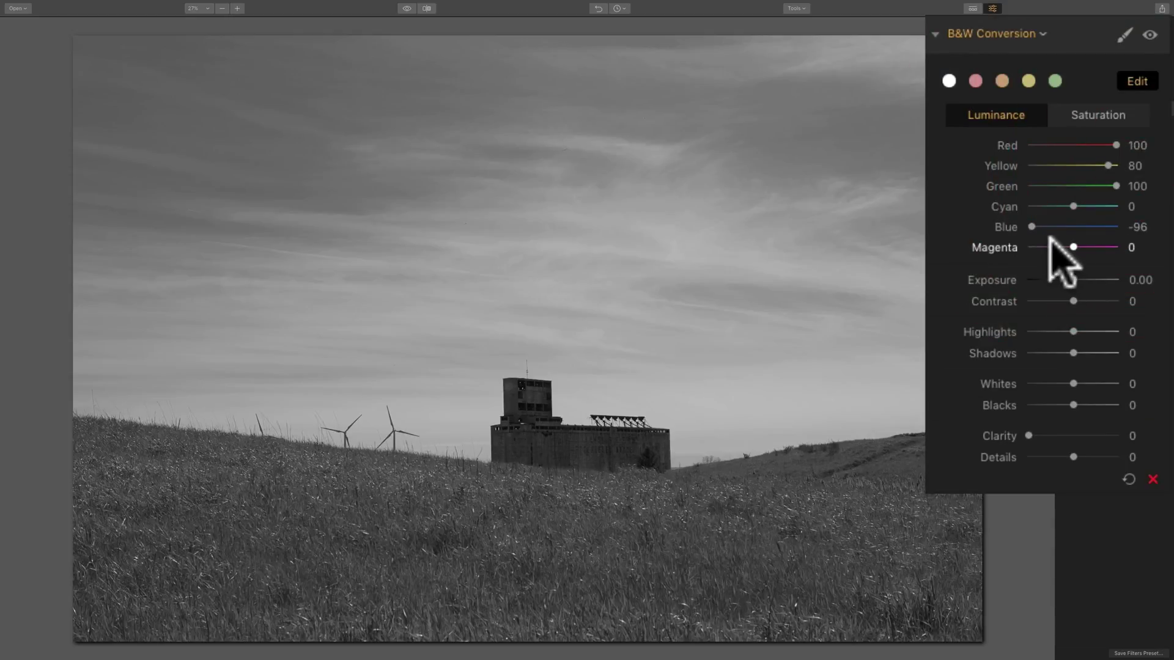
drag(1074, 247, 1100, 248)
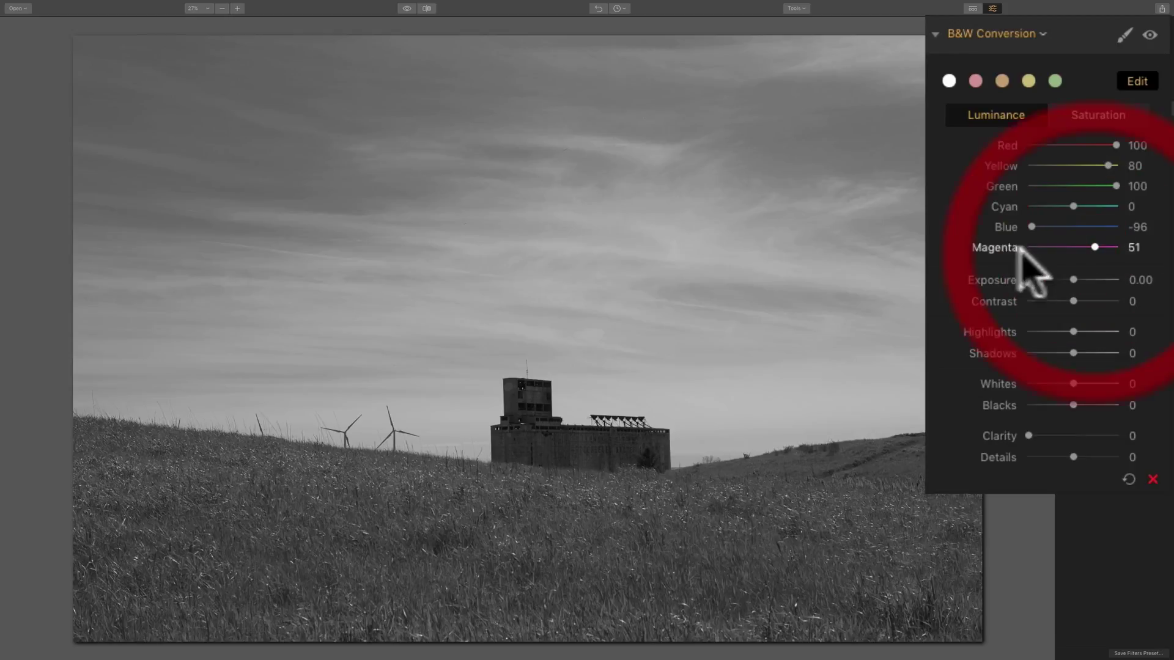
double_click(998, 247)
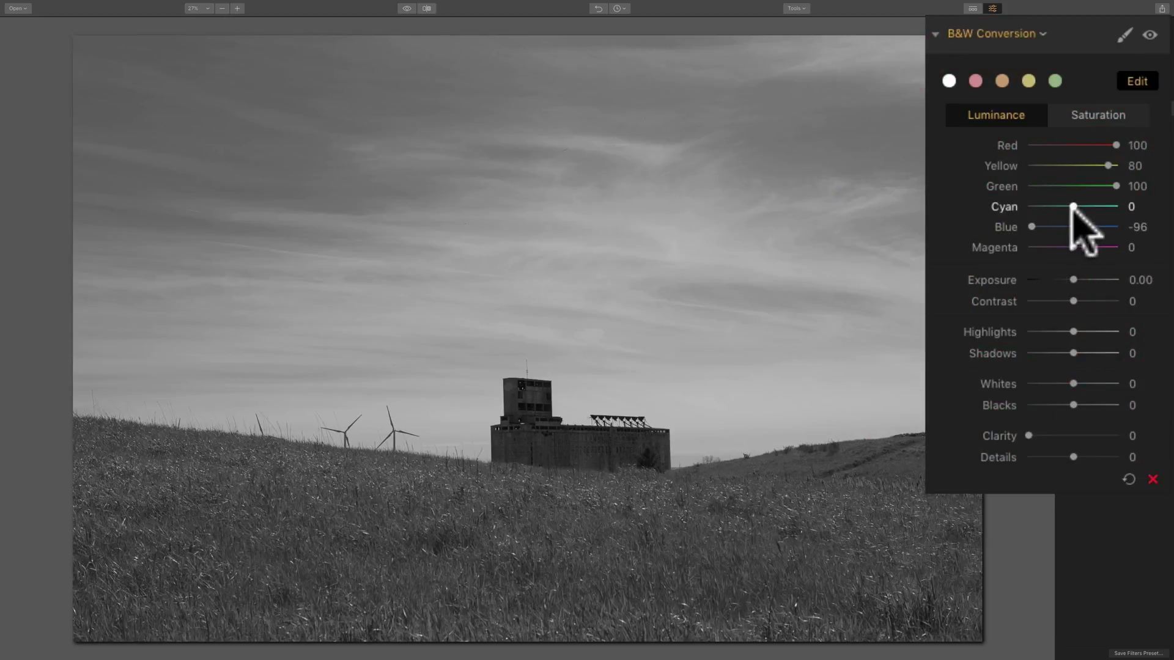
mouse_move(1072, 206)
mouse_down()
mouse_move(1117, 205)
mouse_move(953, 206)
mouse_move(1133, 204)
mouse_move(952, 206)
mouse_move(1109, 208)
mouse_move(1025, 208)
mouse_move(1061, 207)
mouse_up()
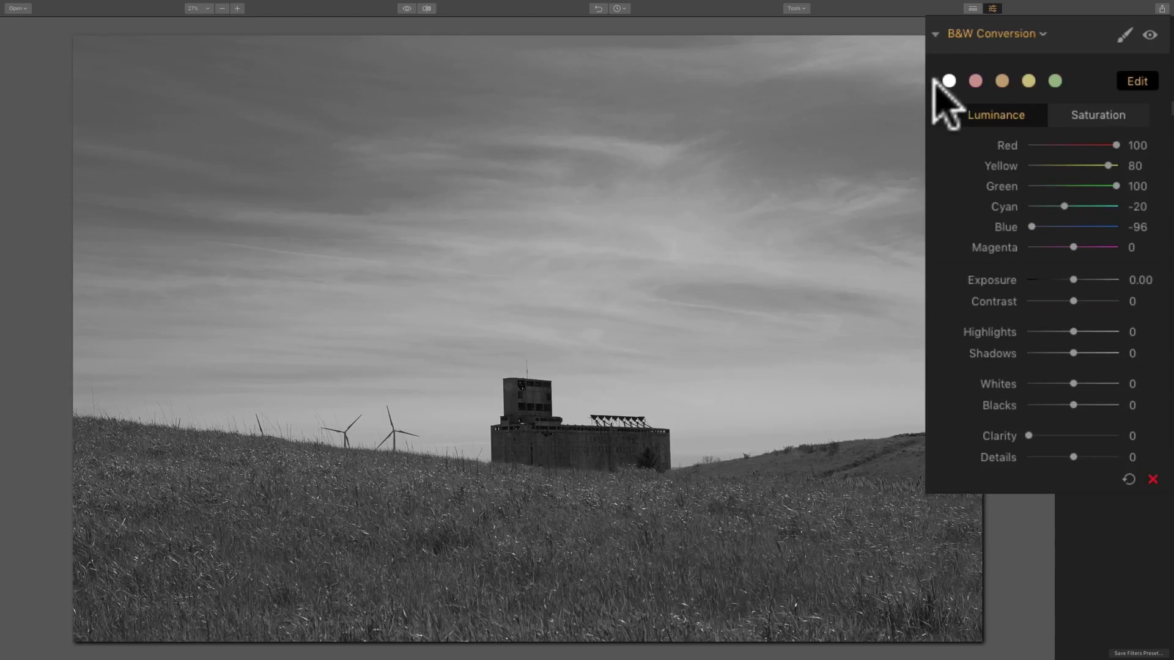
Step: Reset the colour mix, then apply the pink-filter preset (Red 73, Yellow 20, Green -51, Cyan -73)
click(949, 81)
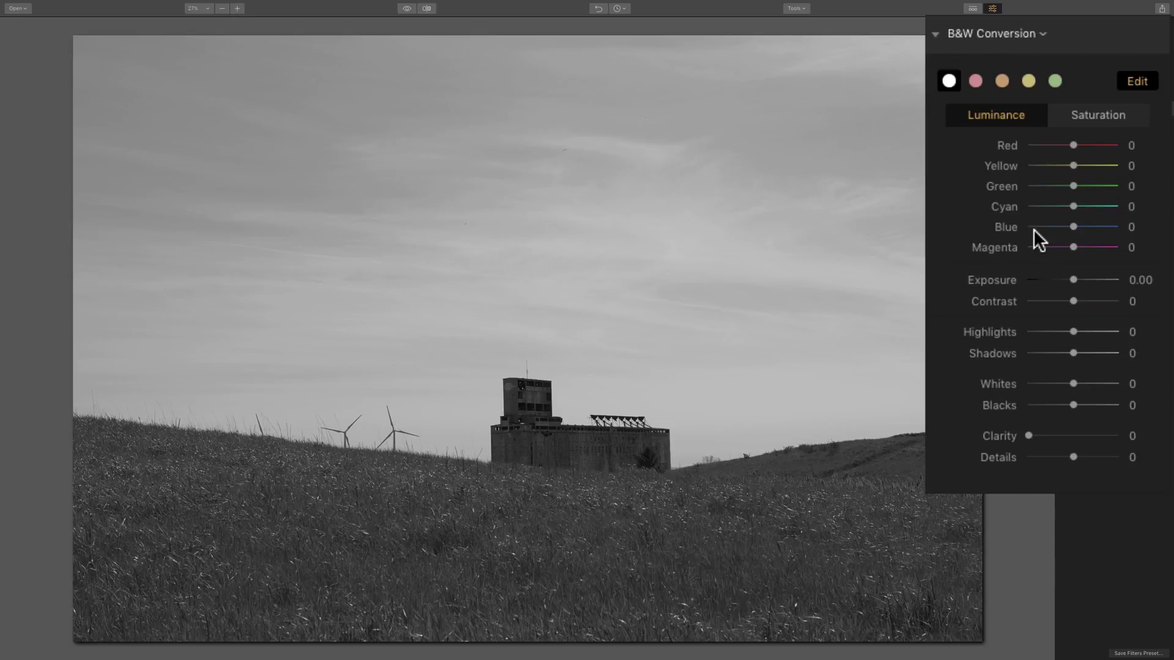
click(975, 79)
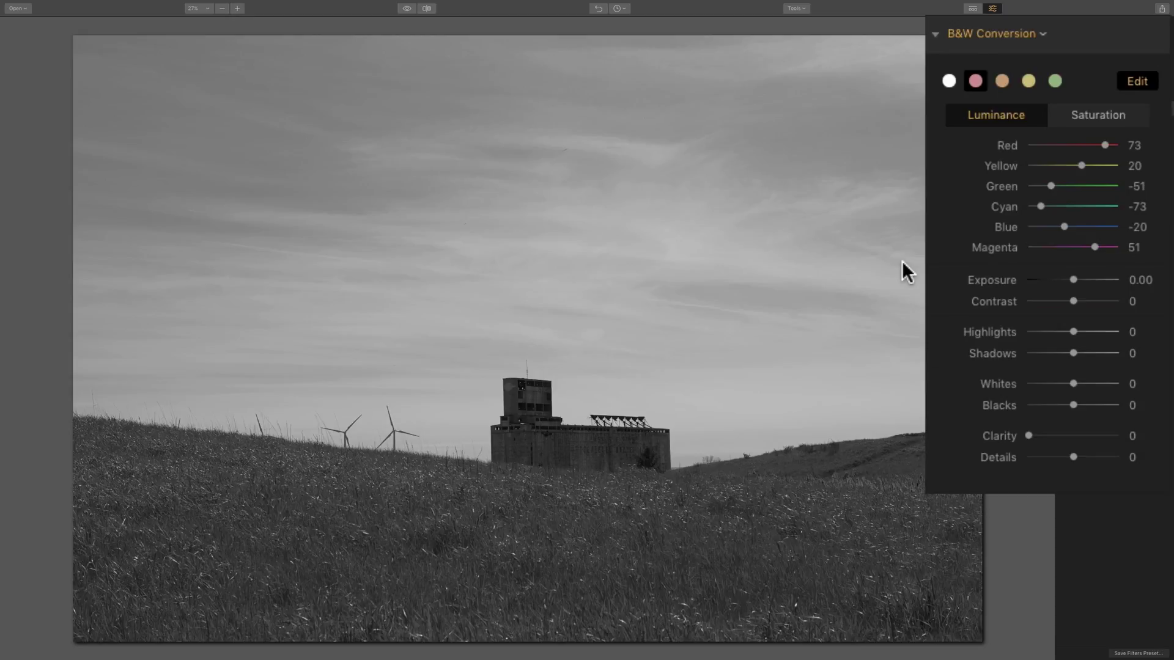
Step: Apply the yellow-filter luminance preset and drag Blue luminance down to -100
click(1029, 76)
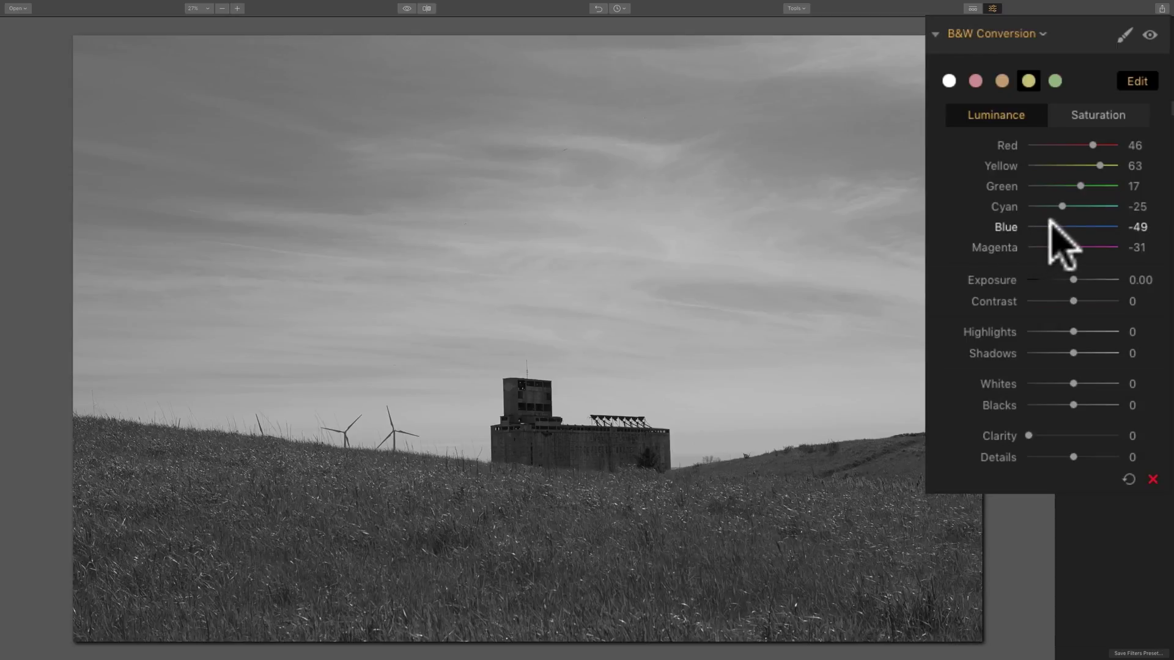
drag(1050, 223, 1015, 223)
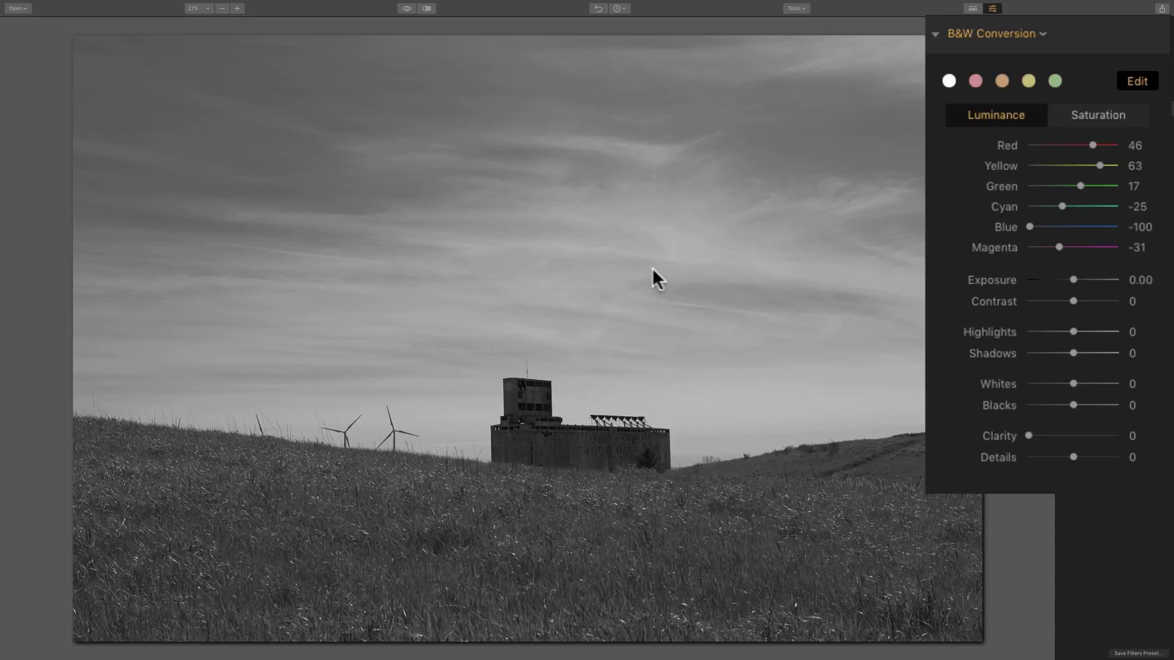
click(1029, 81)
drag(1052, 226, 962, 269)
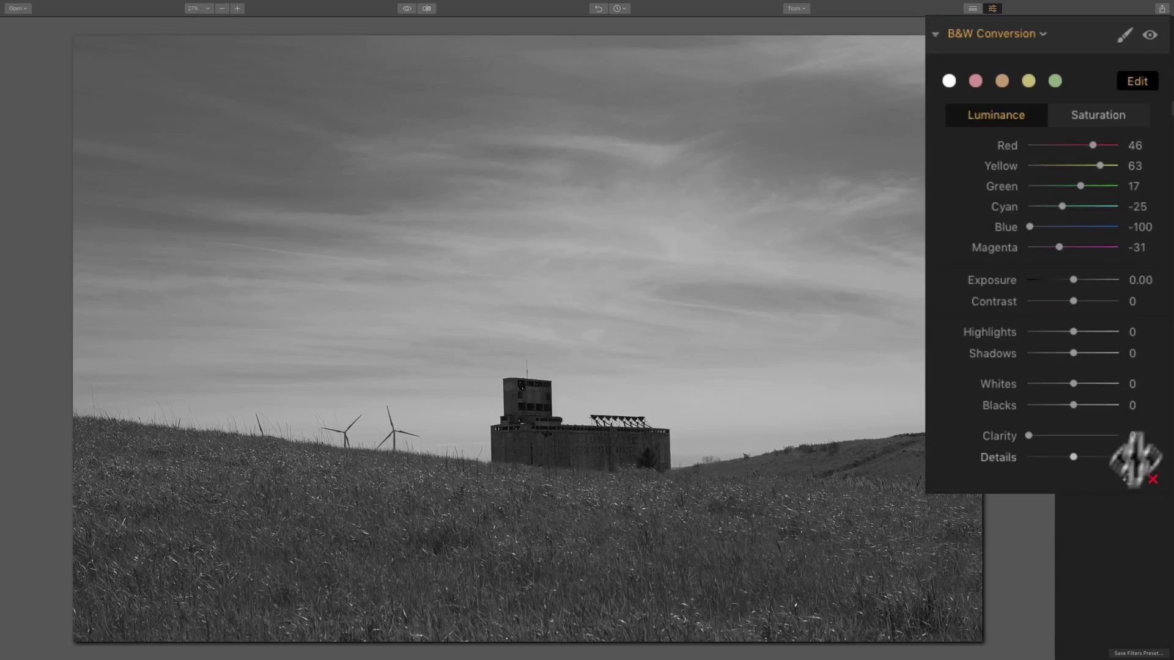
Step: Zero all colour luminance sliders and lower Highlights to -67 to darken the sky
click(1153, 479)
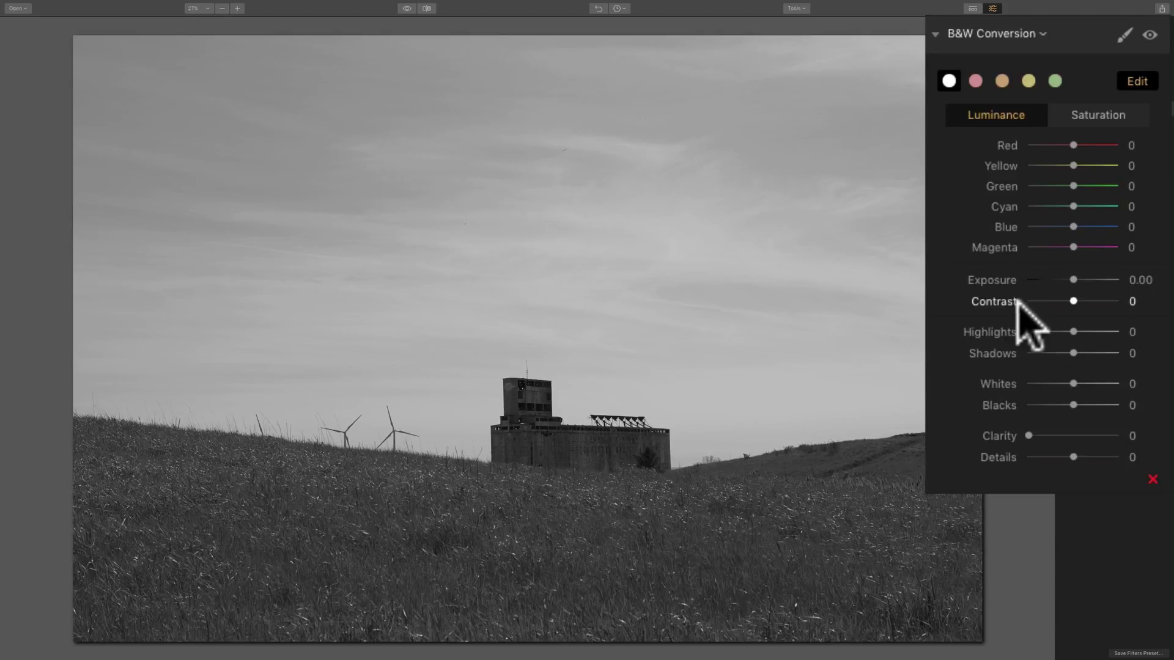
drag(1071, 331, 1063, 406)
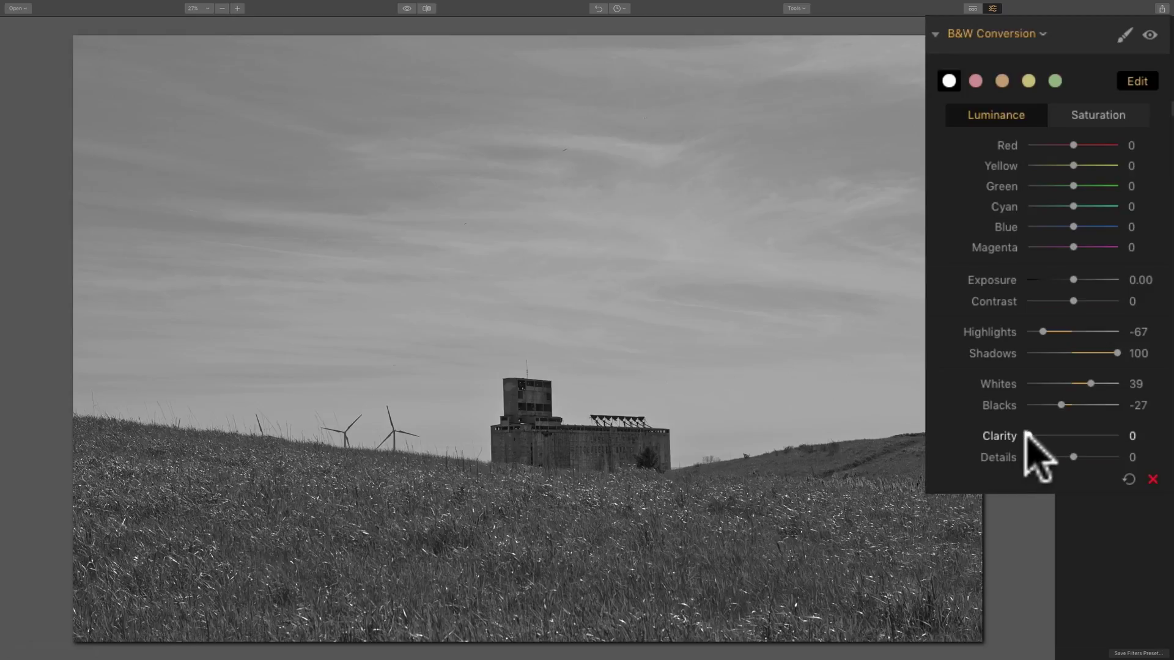
Step: Set Clarity to 17, try Details and reset it to 0, then show the Saturation sliders
drag(1030, 436, 1041, 435)
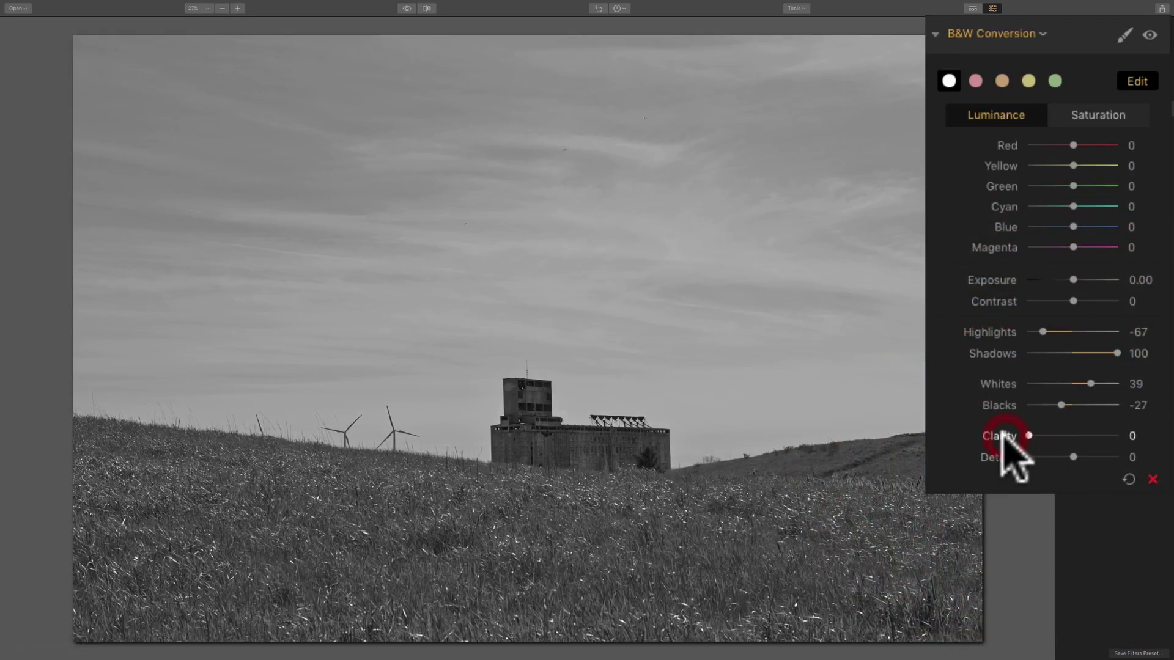
drag(1039, 435, 970, 457)
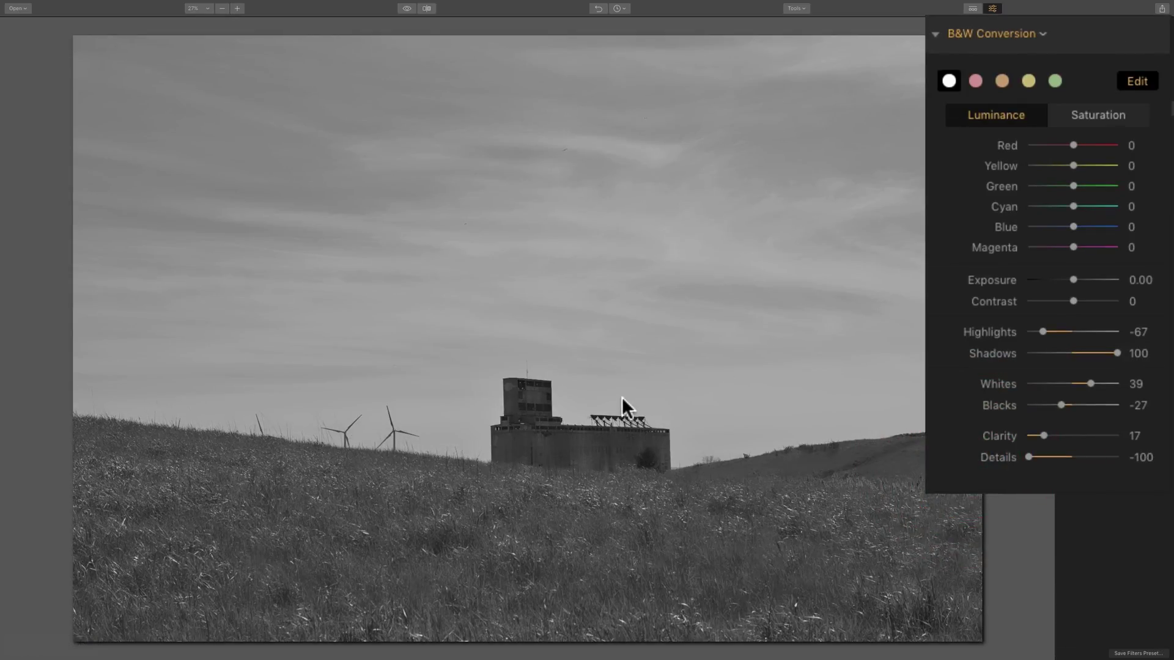
drag(1029, 457, 1168, 459)
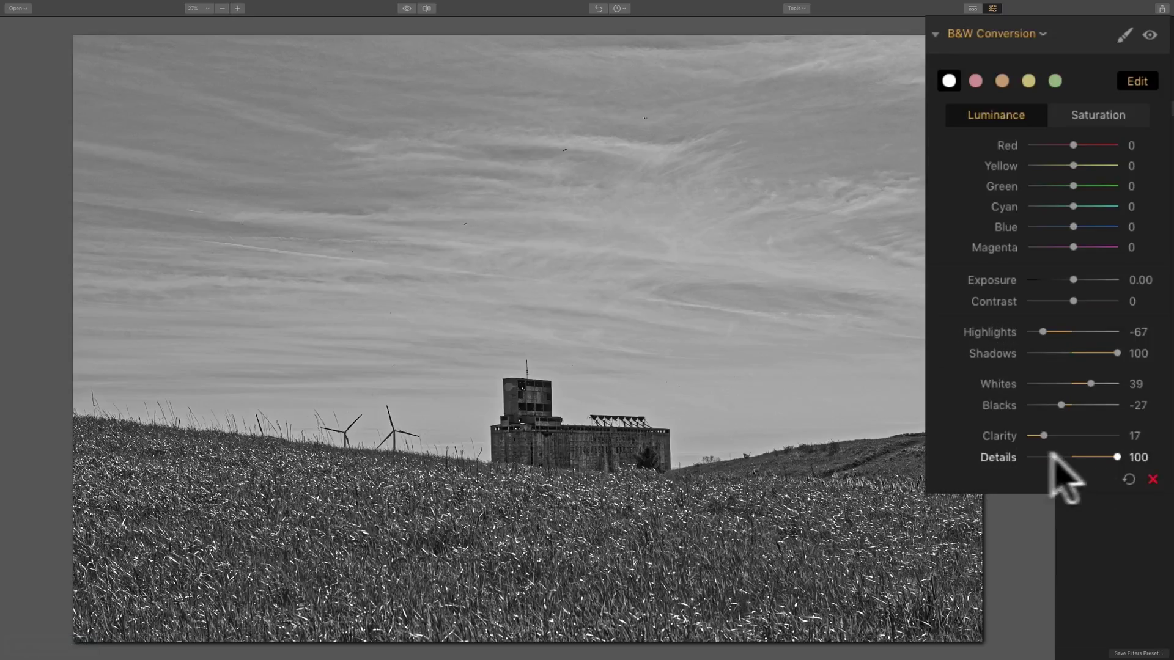
double_click(999, 458)
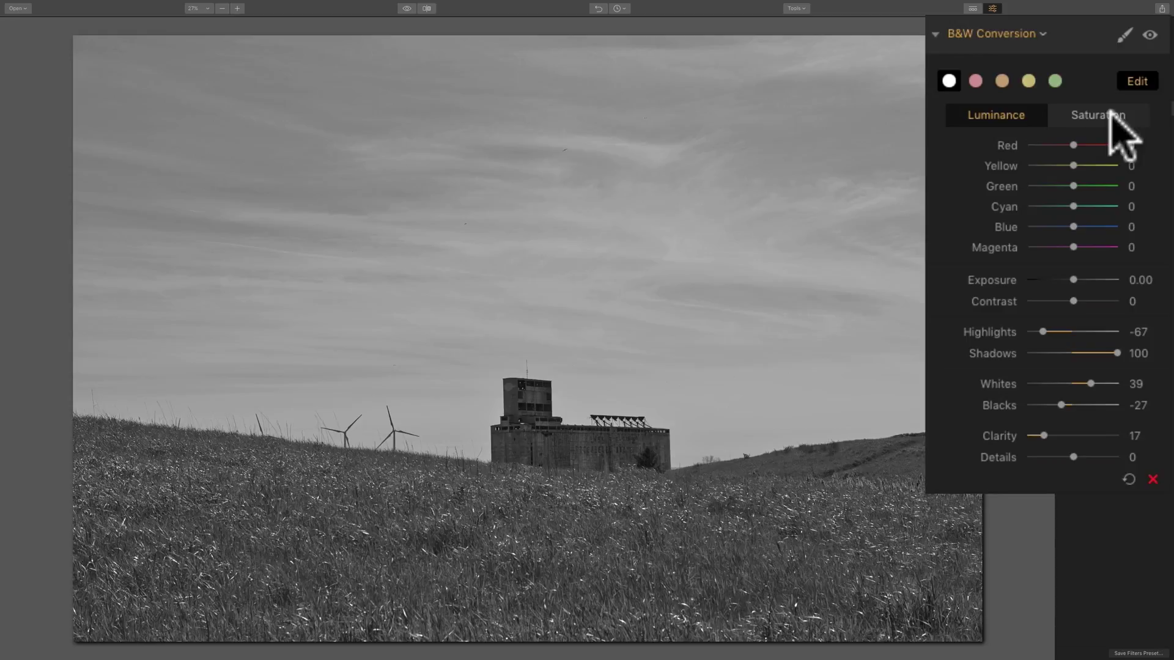
click(1099, 130)
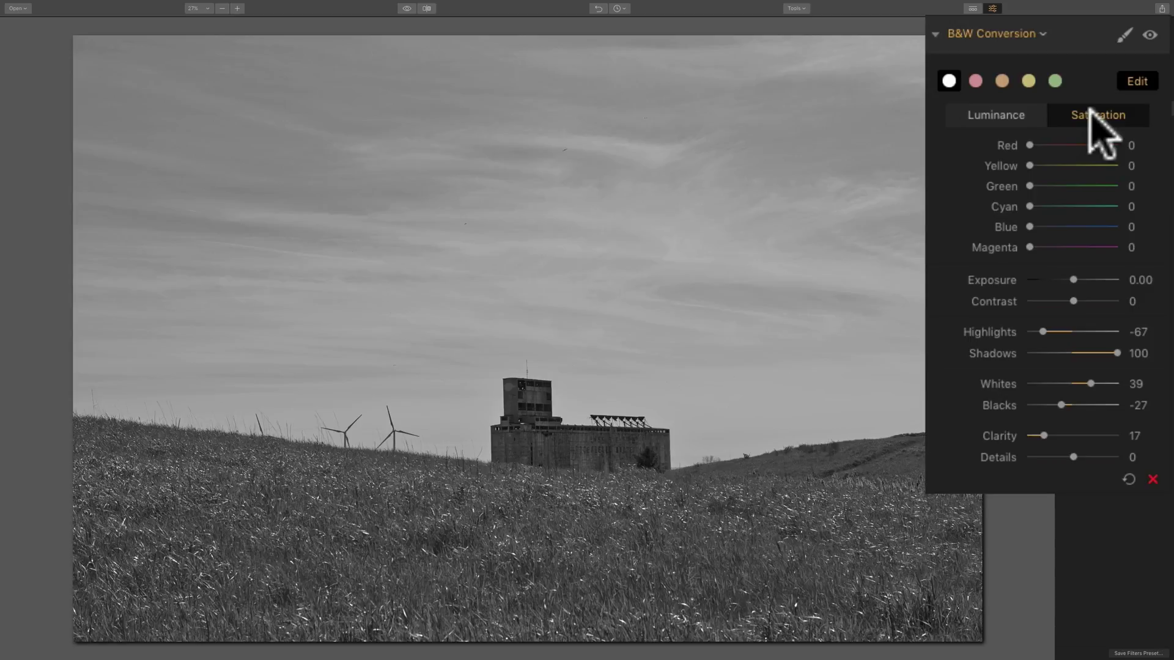
Step: Preview Blue and Green saturation, return both to 0, and go back to Luminance controls
drag(1028, 221, 1035, 236)
double_click(1033, 227)
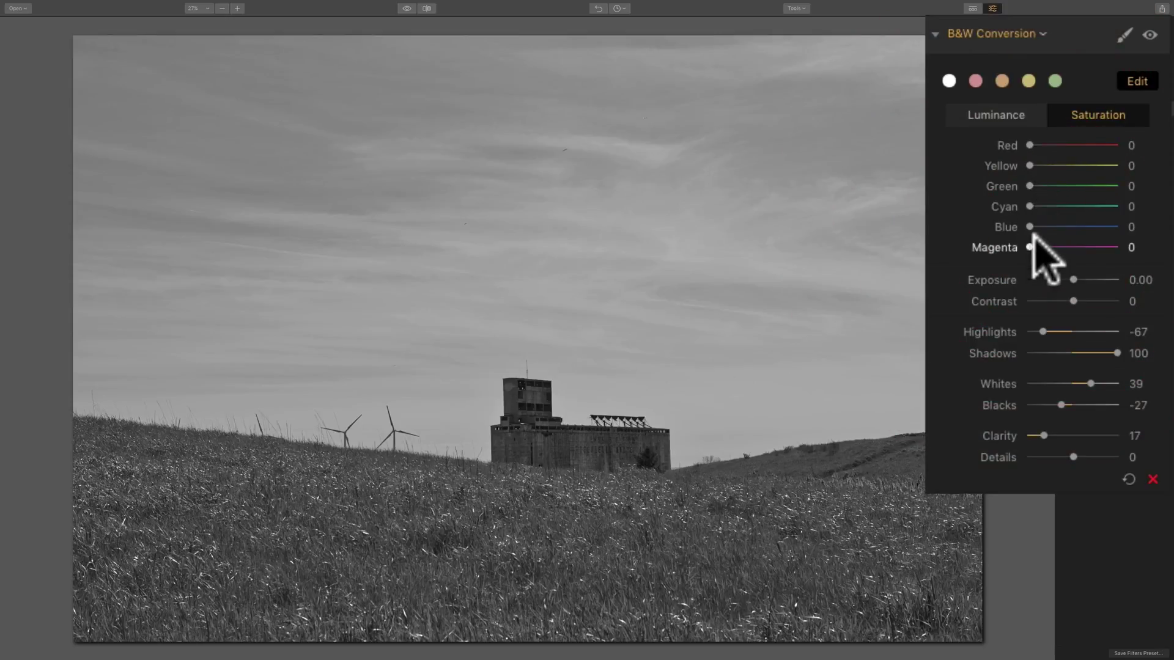
drag(1033, 230, 1047, 222)
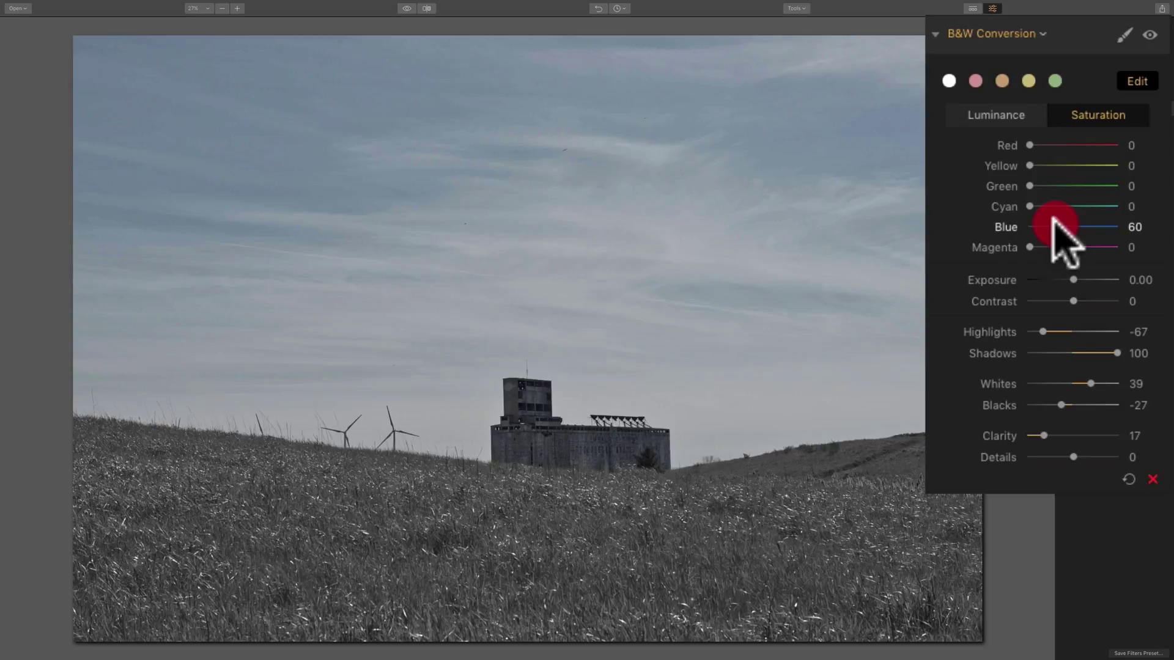
drag(1052, 218, 1054, 186)
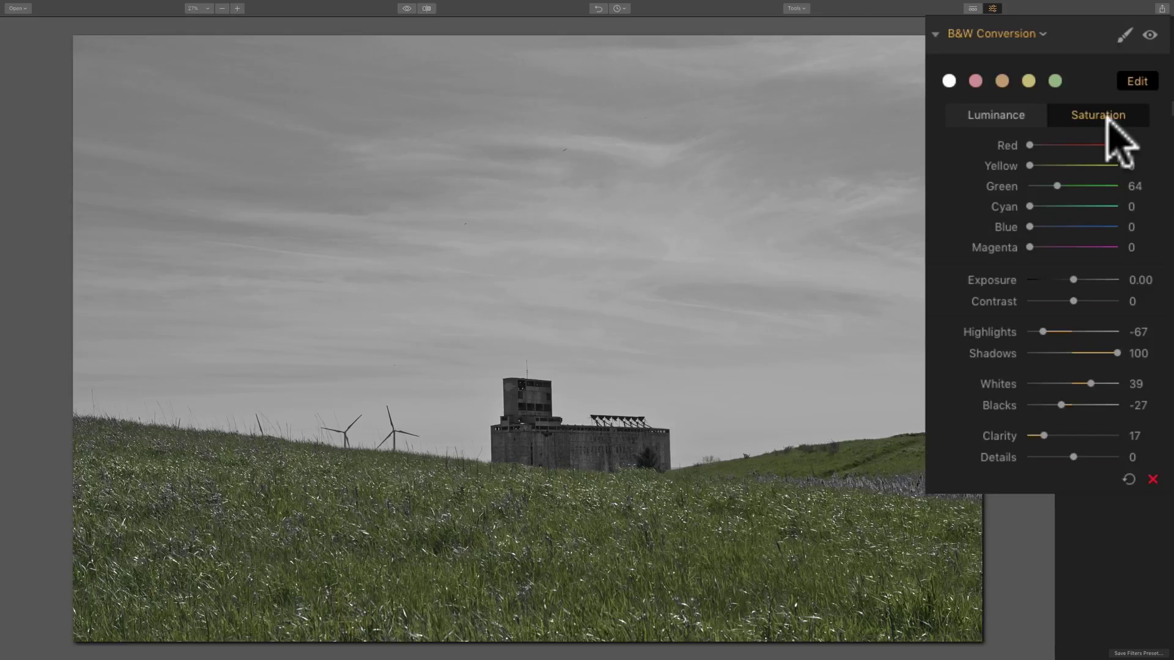
drag(1057, 186, 1012, 185)
click(995, 117)
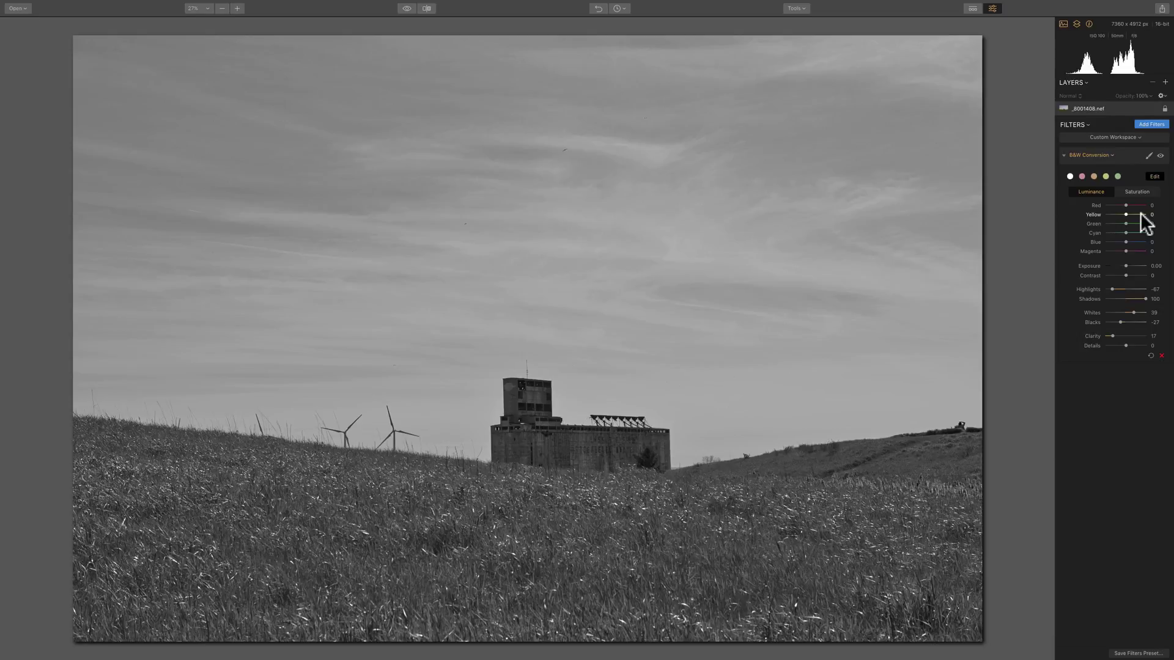
Step: Delete the B&W Conversion filter and add an Accent - AI Filter with Boost 100
click(1161, 355)
click(1162, 355)
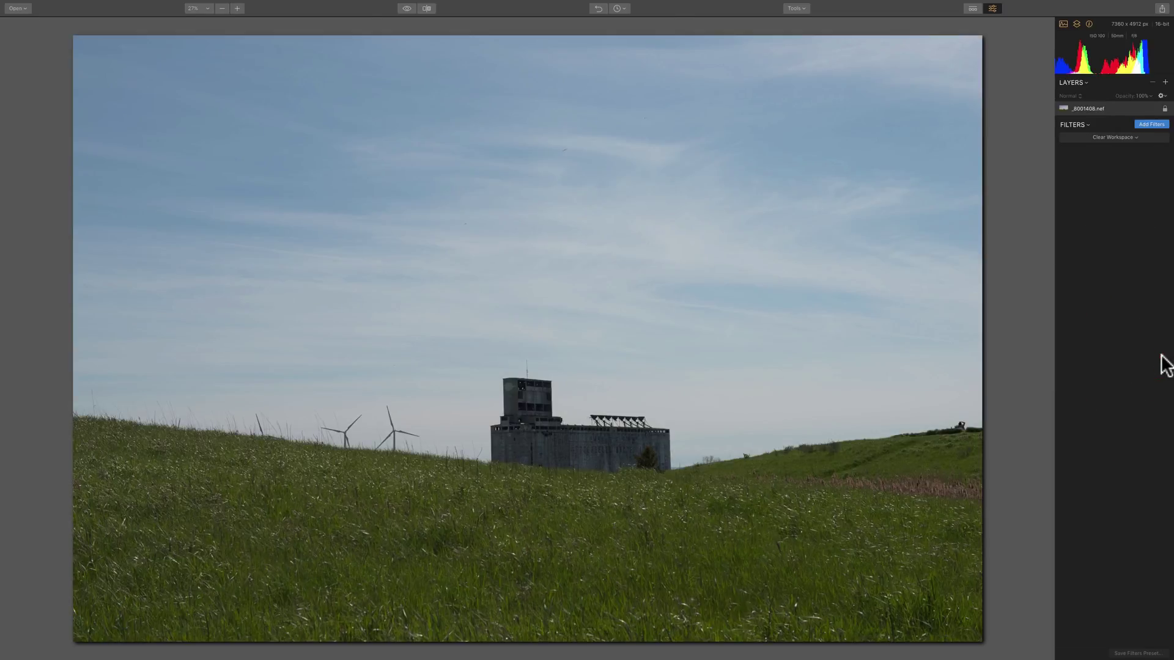
click(1150, 125)
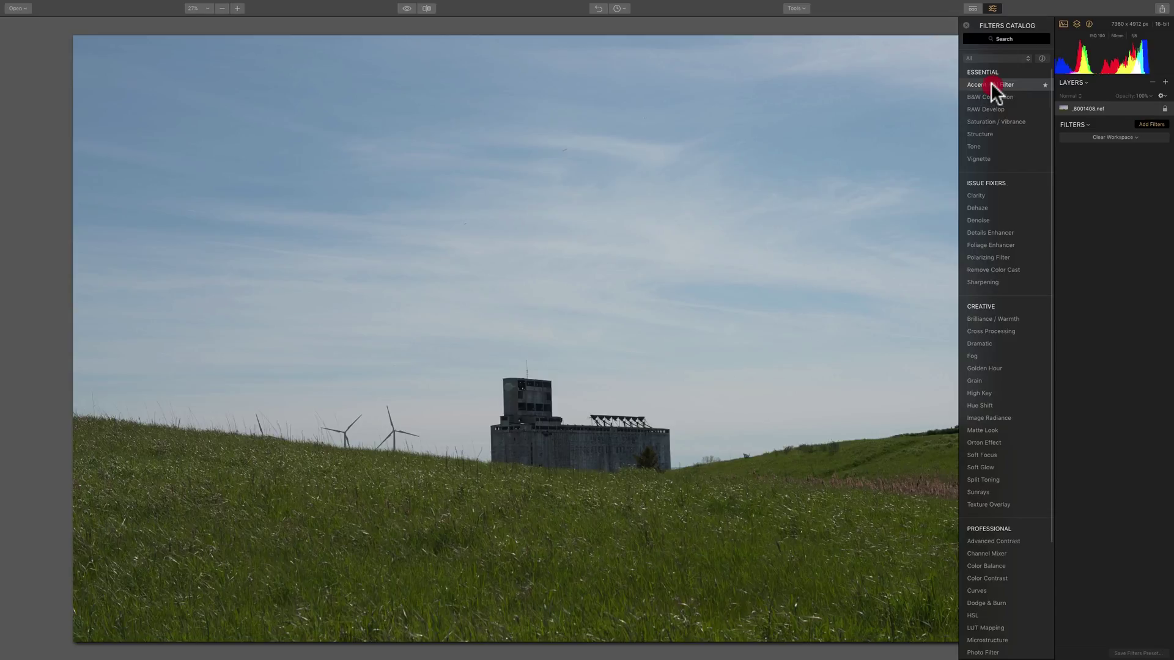
click(991, 85)
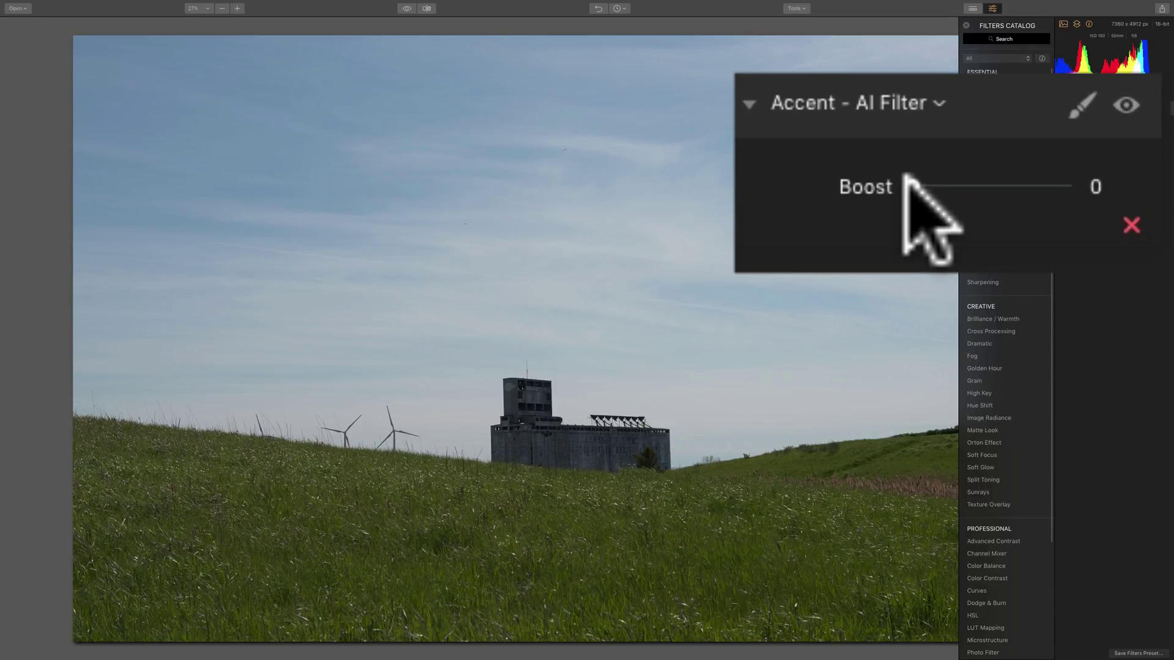
drag(907, 176, 1098, 185)
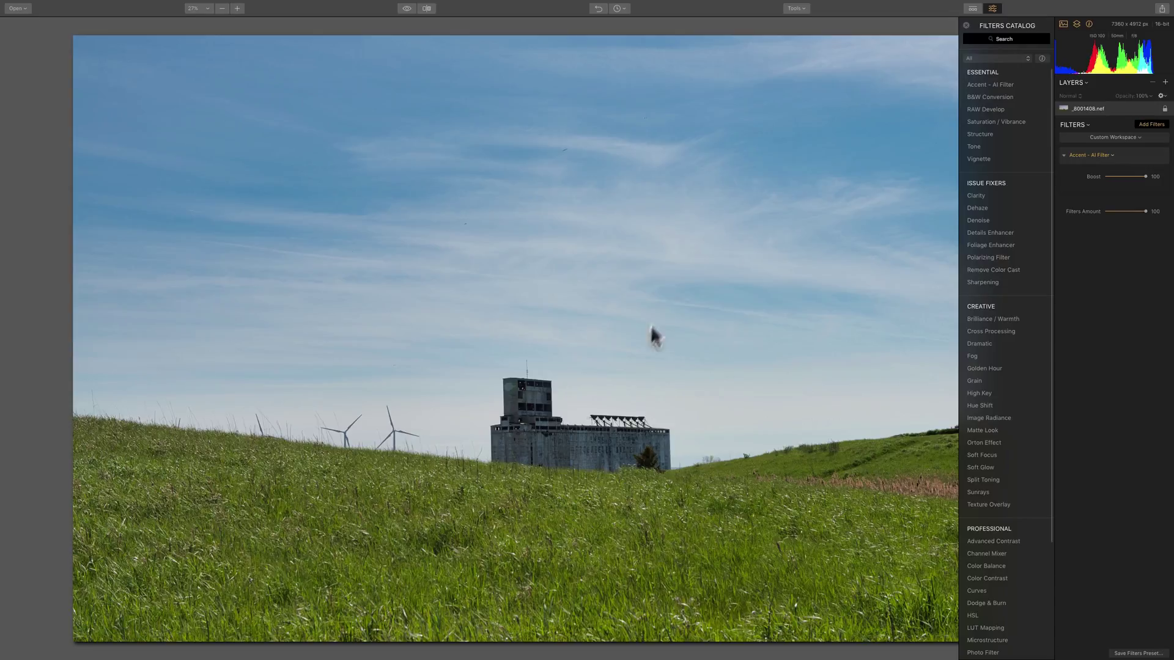
Step: Add a new B&W Conversion, preview red, orange, yellow and green presets, then reset to neutral
click(1000, 96)
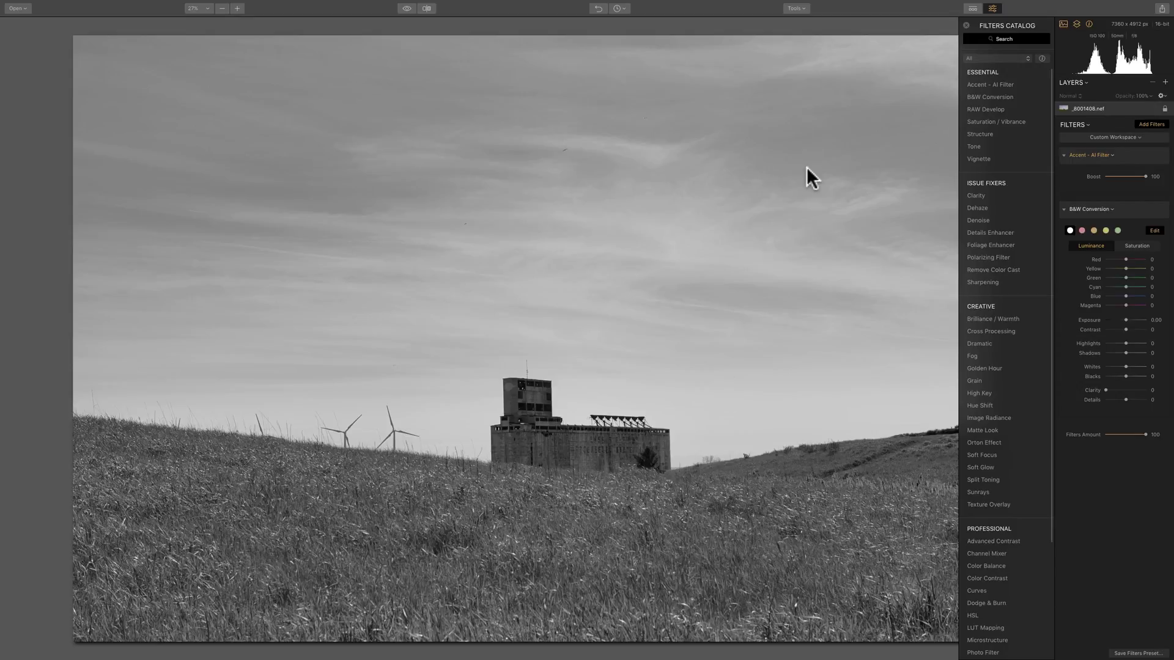
click(1151, 124)
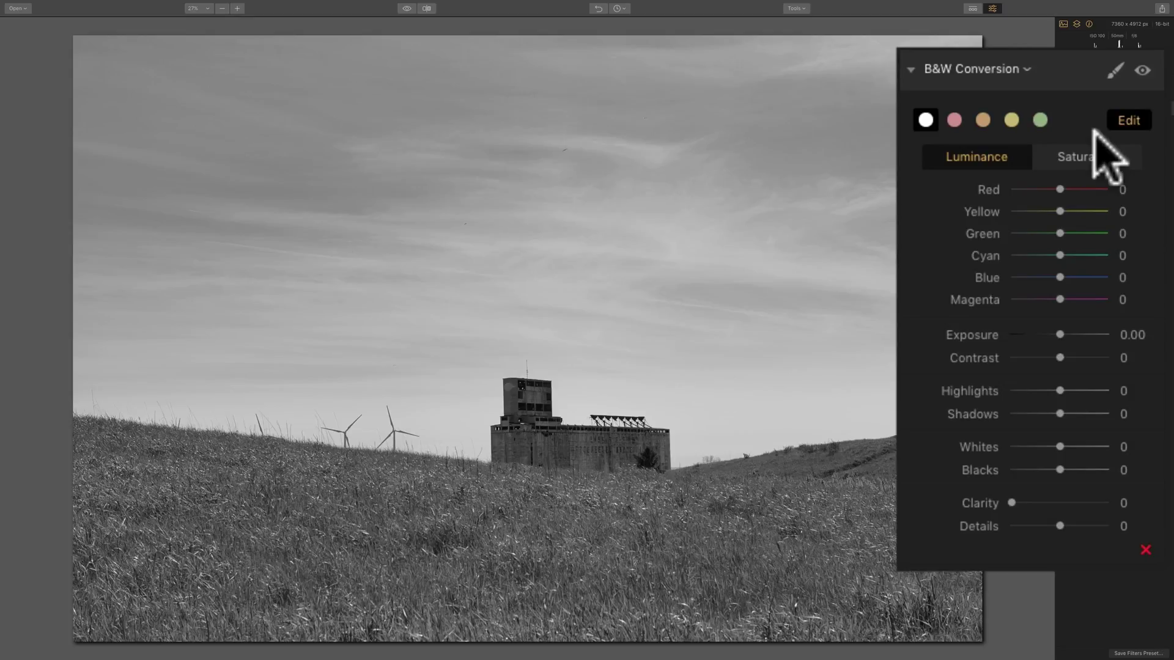
click(954, 120)
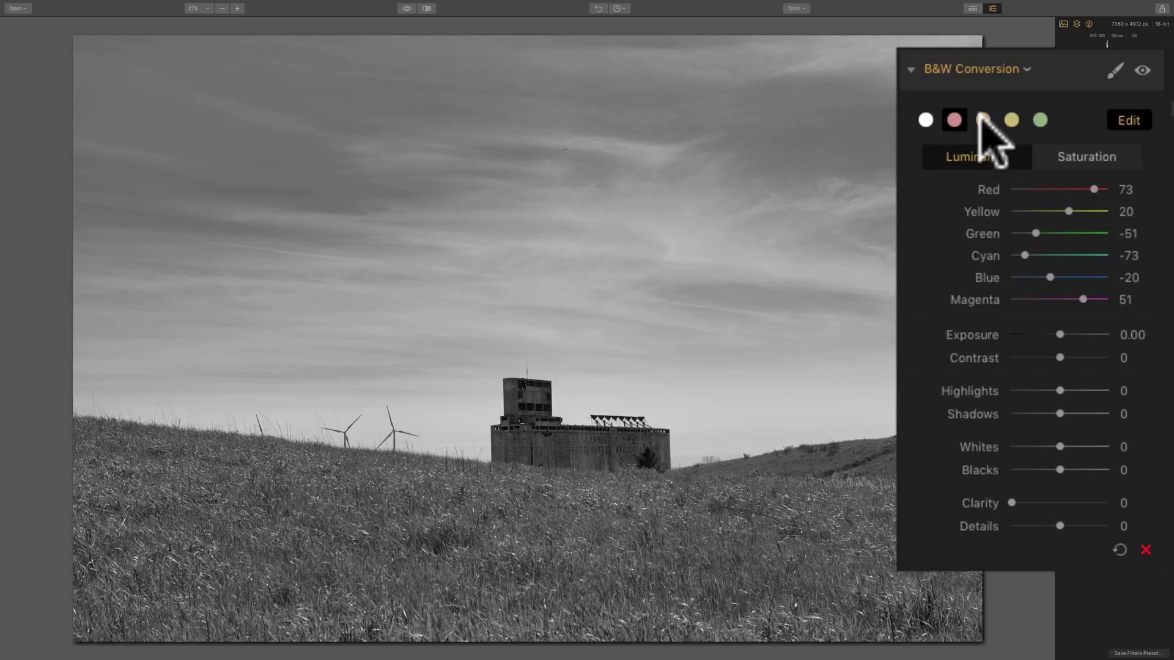
click(983, 120)
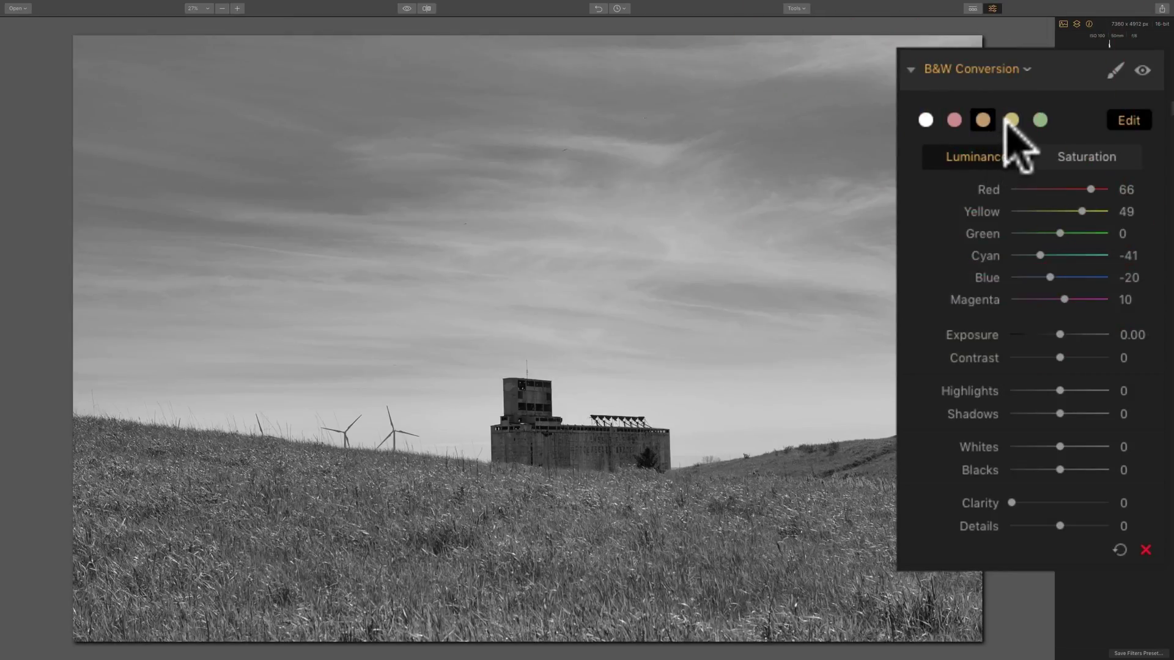
click(1009, 120)
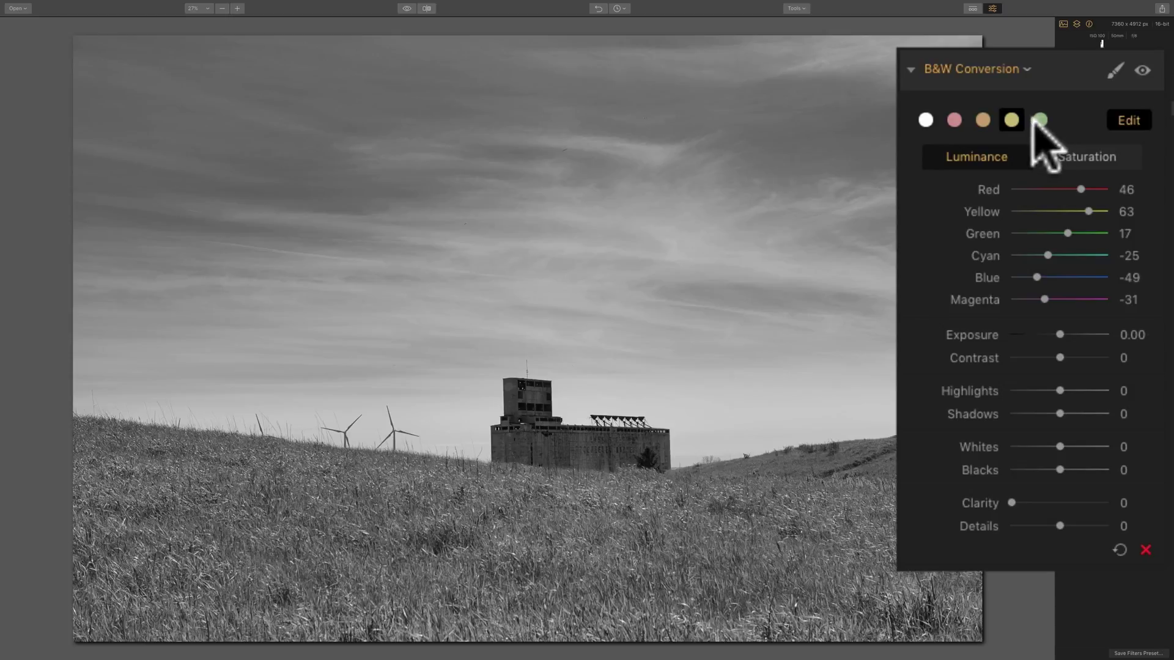
click(1040, 119)
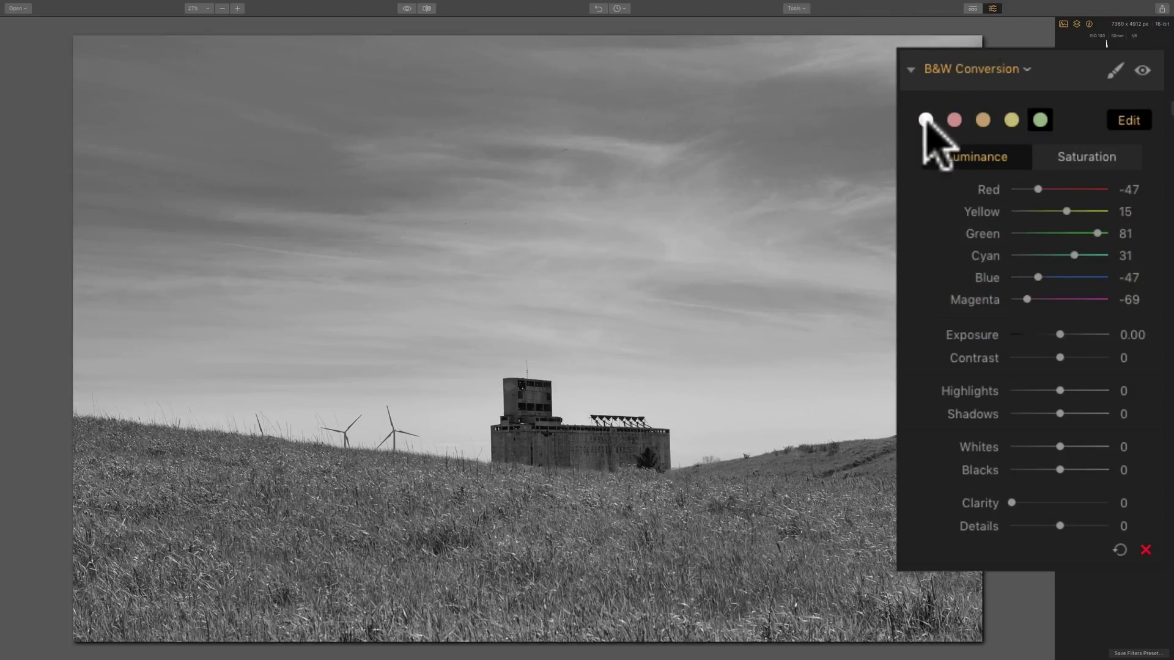
click(926, 120)
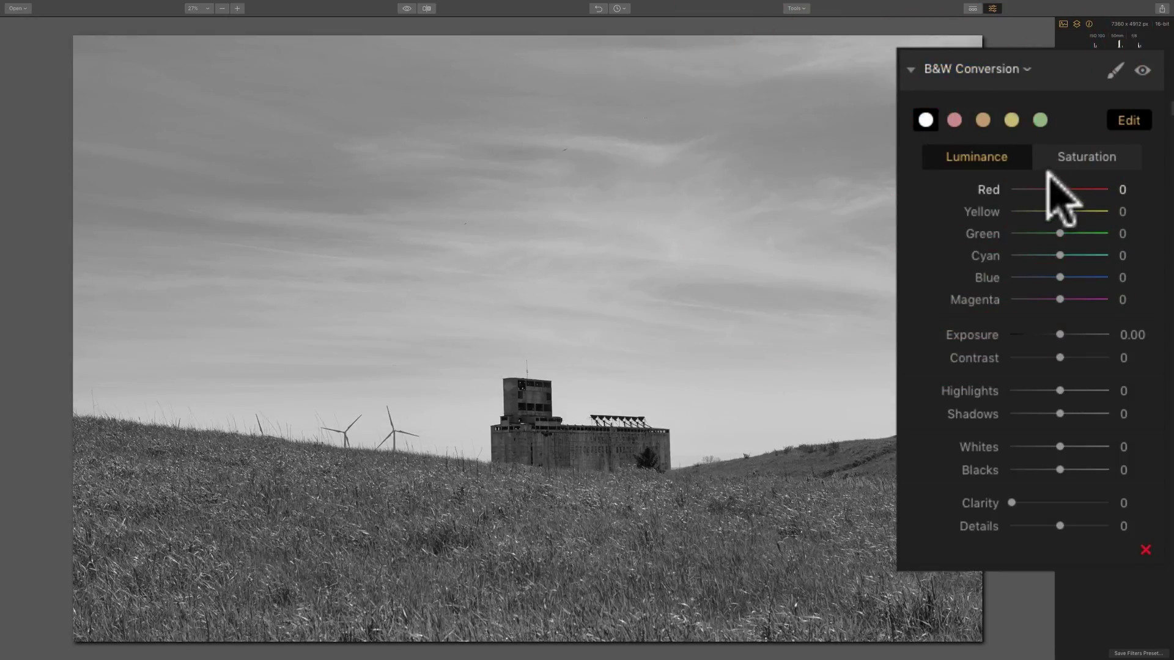
Step: Apply the yellow preset and lower Blue luminance to -75 to darken the sky further
click(1010, 120)
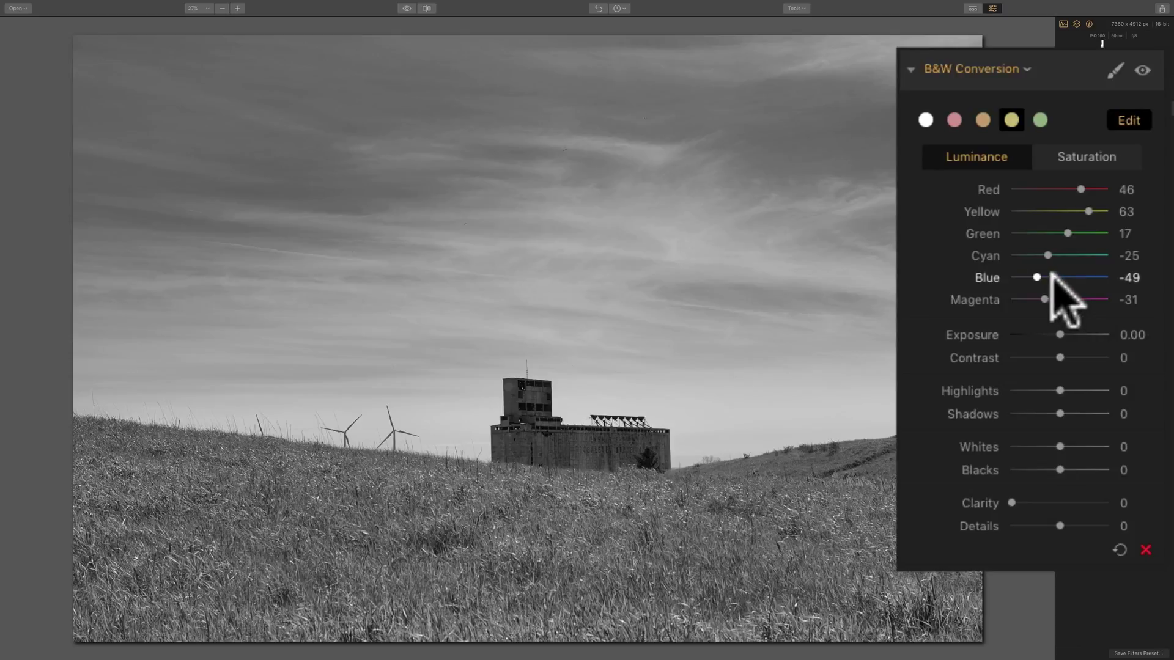
mouse_move(1038, 277)
mouse_down()
mouse_move(1023, 277)
mouse_move(1050, 256)
mouse_move(1040, 257)
mouse_up()
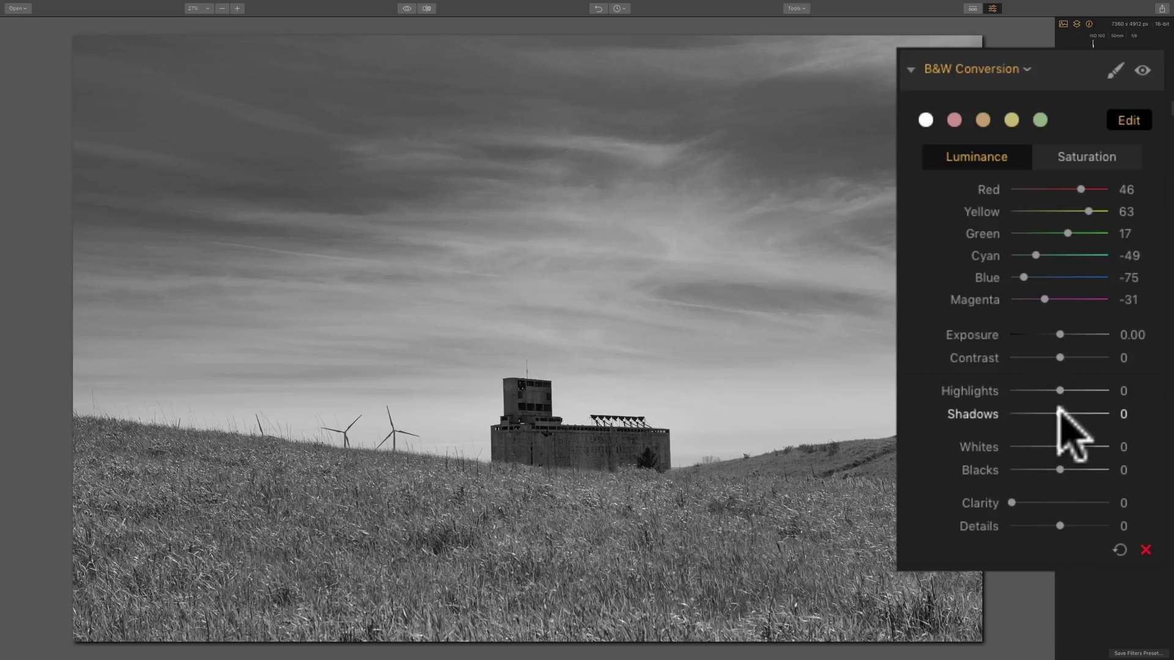
Step: Adjust the B&W Conversion tone sliders to Shadows -17, Highlights -9, Whites 3 and Blacks -12
mouse_move(1059, 408)
mouse_down()
mouse_move(1046, 408)
mouse_move(1071, 390)
mouse_move(1055, 390)
mouse_move(1075, 392)
mouse_move(1046, 393)
mouse_move(1055, 390)
mouse_up()
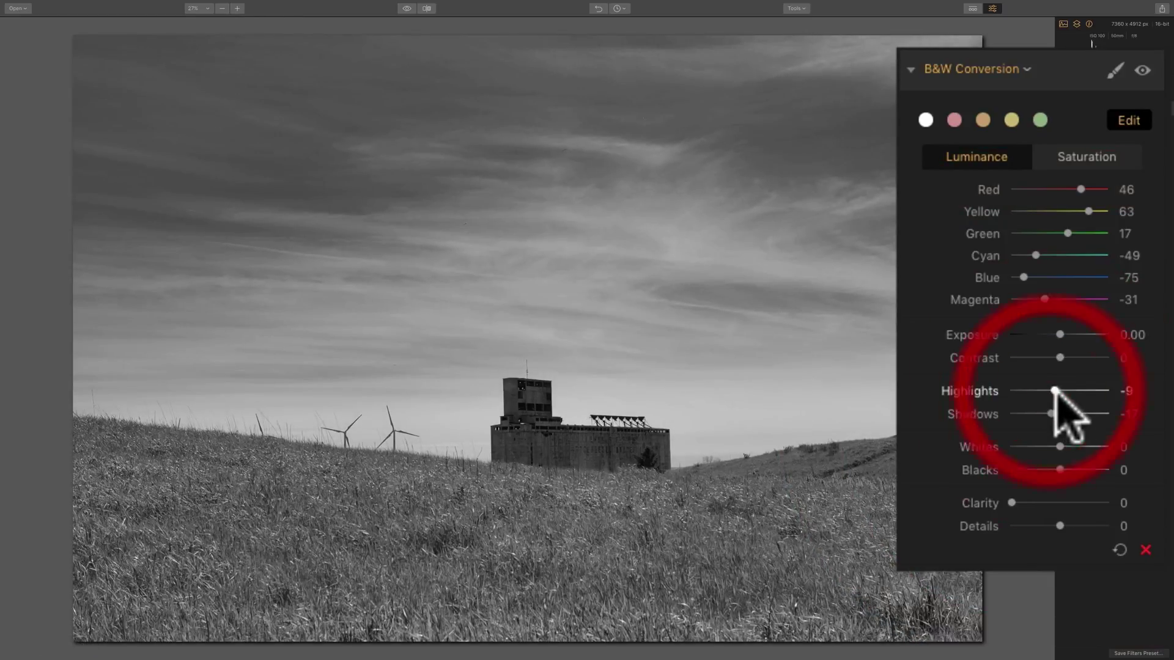
drag(1060, 447, 1049, 466)
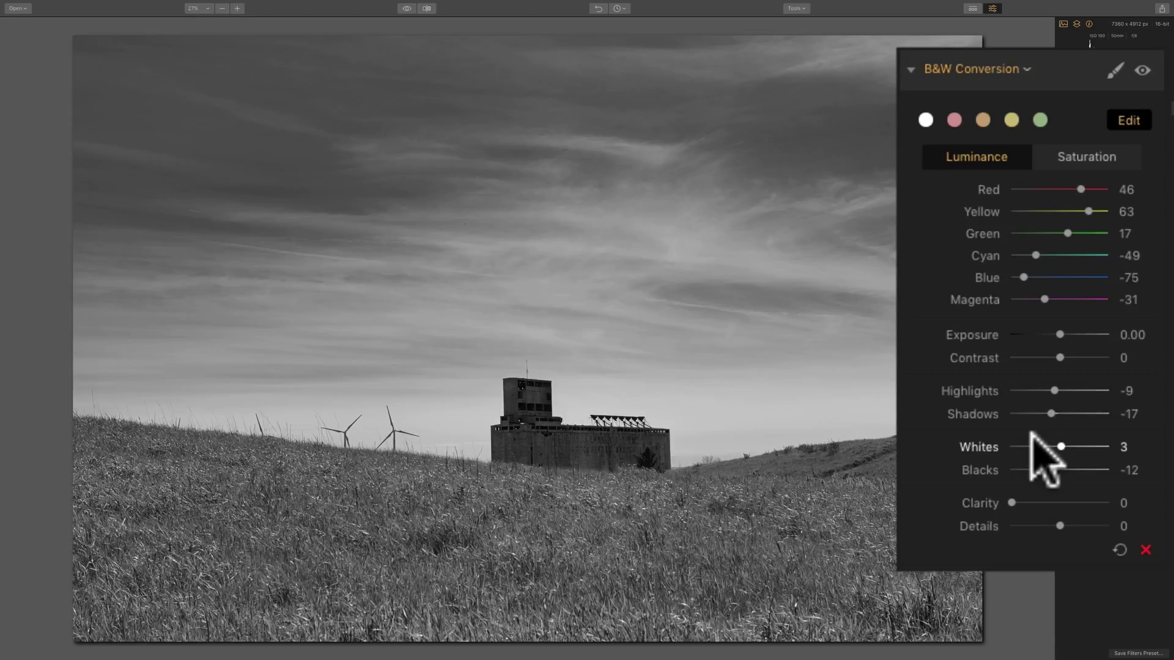
Step: Set B&W Conversion Clarity to 35, reset Details to 0, and raise Shadows to 55
drag(1011, 500, 1004, 526)
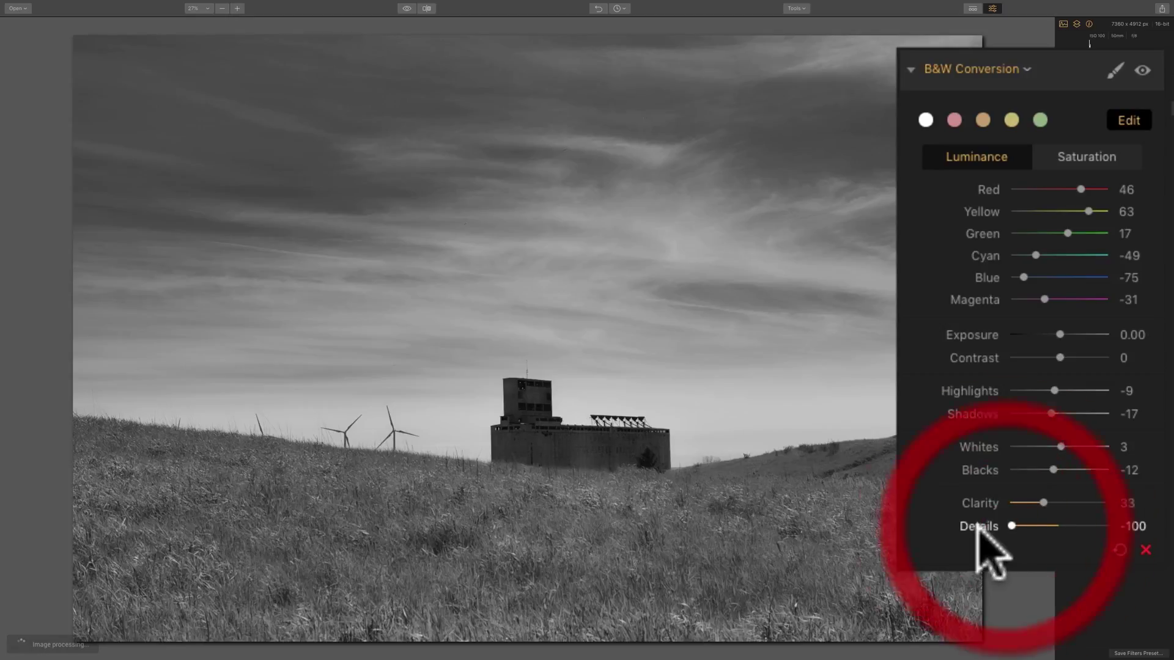
double_click(978, 527)
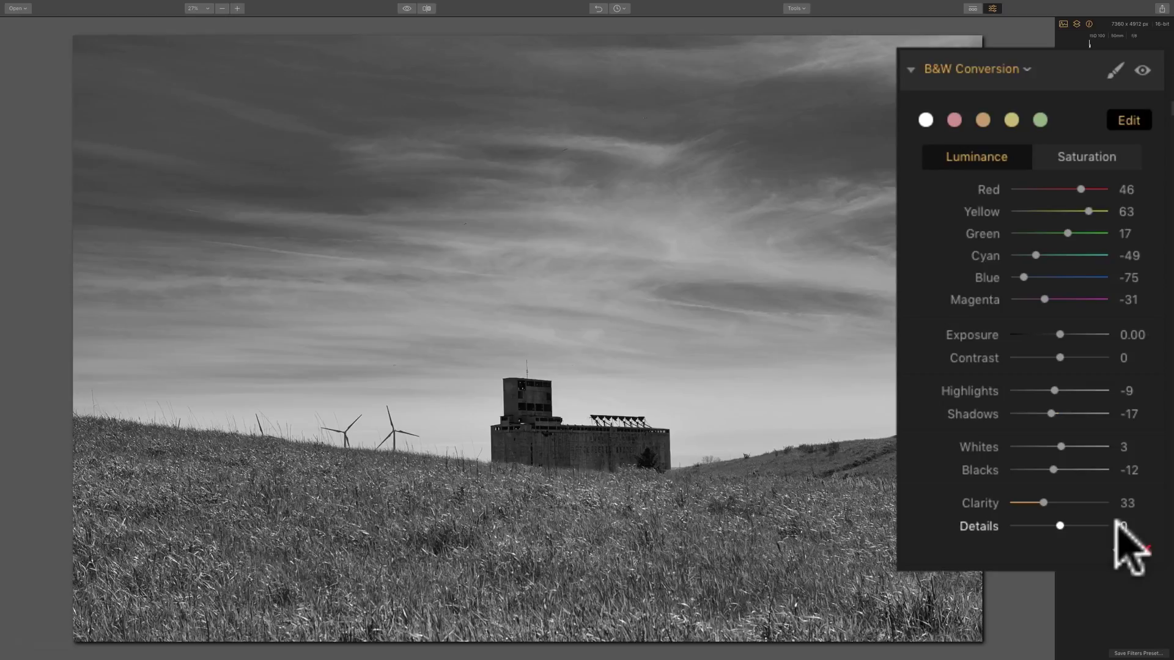
drag(1047, 502, 1046, 502)
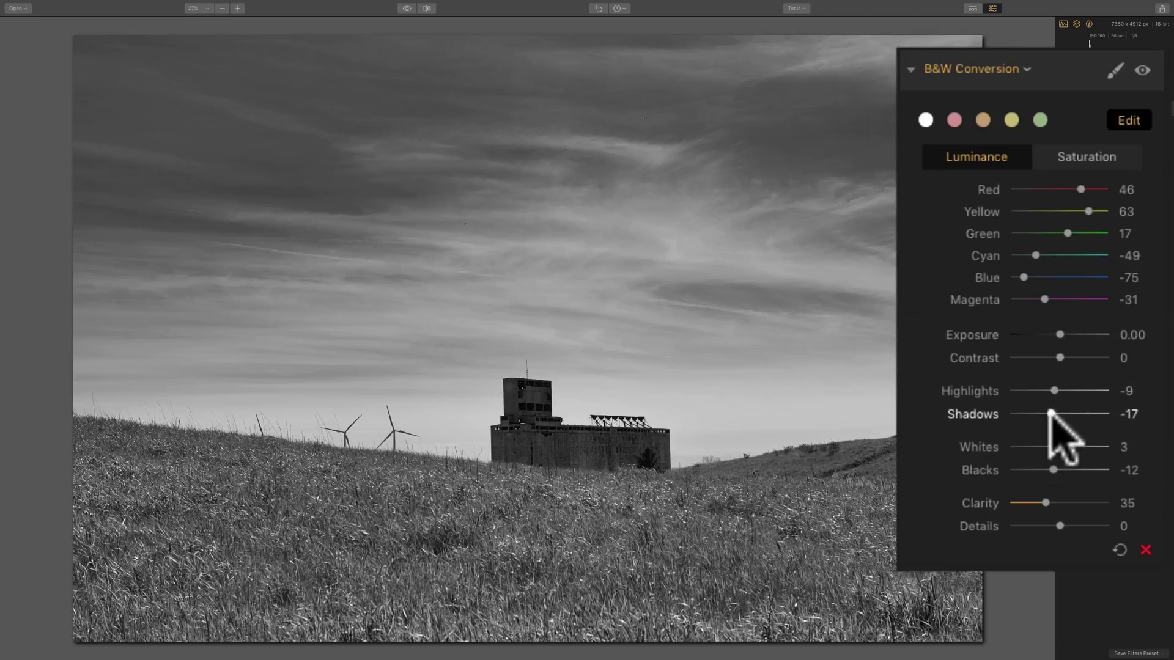
drag(1051, 414, 1083, 411)
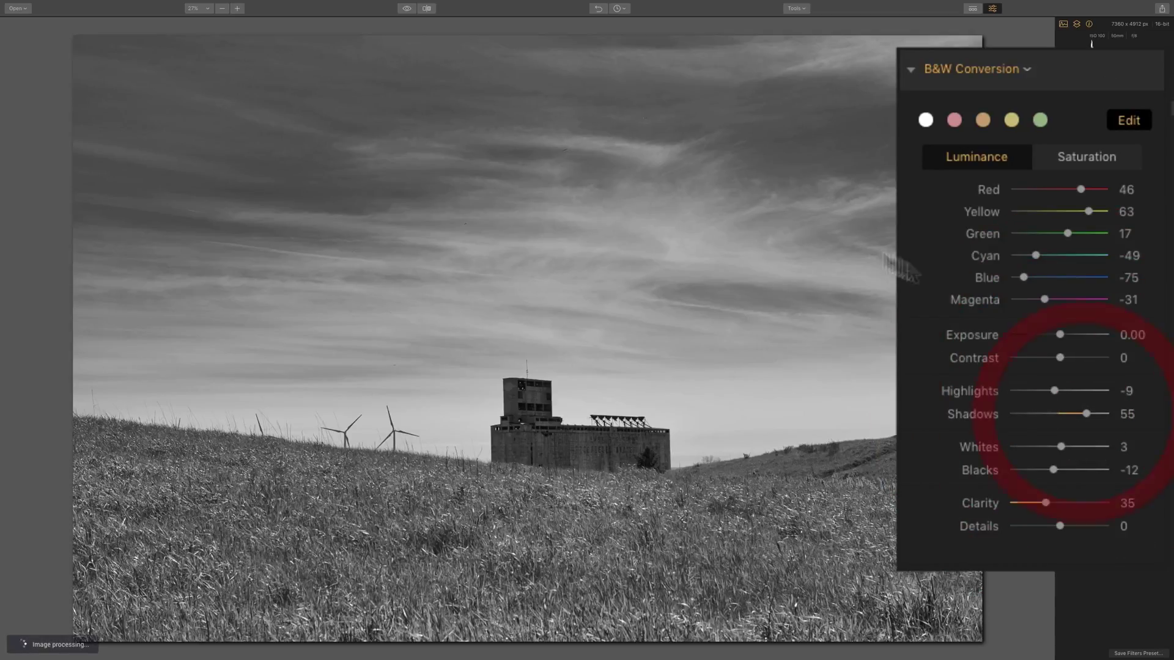